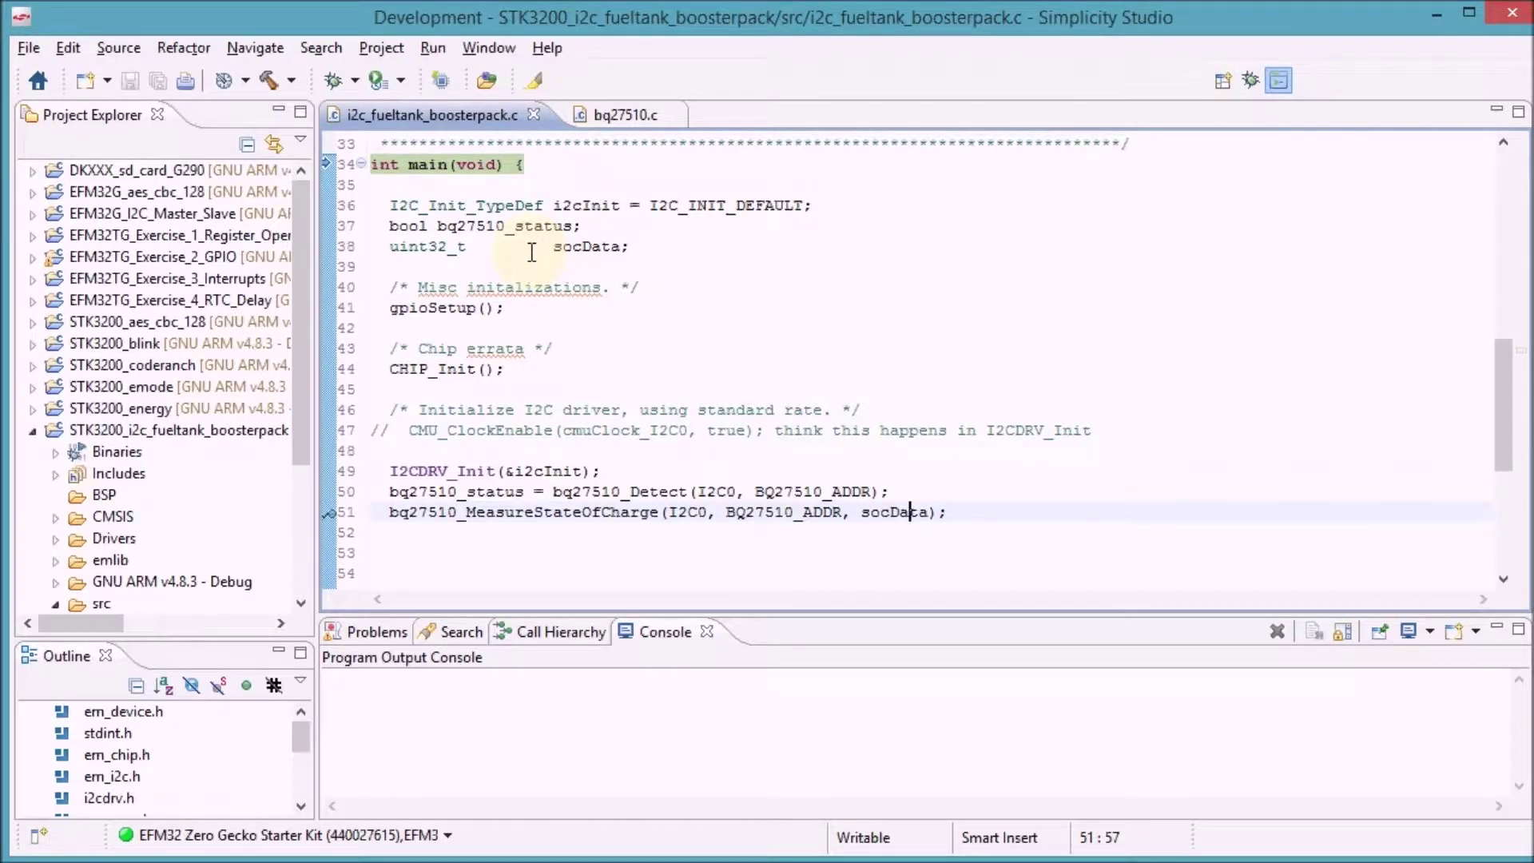
Highlight part of the I2CDRV_Init call in main() while reviewing the fuel-gauge code.
drag(417, 471, 447, 470)
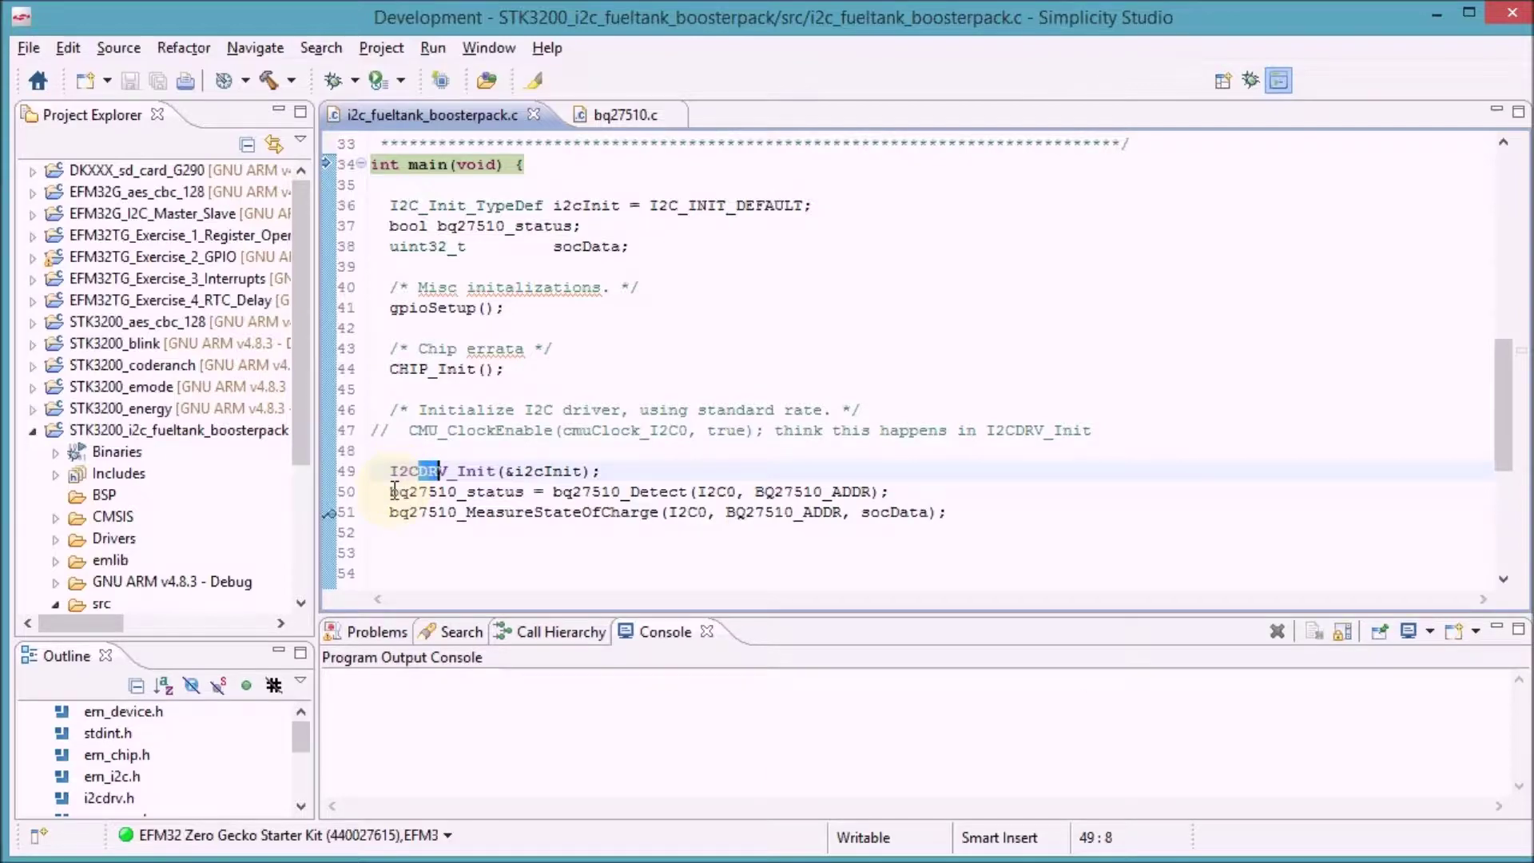
mouse_move(394, 489)
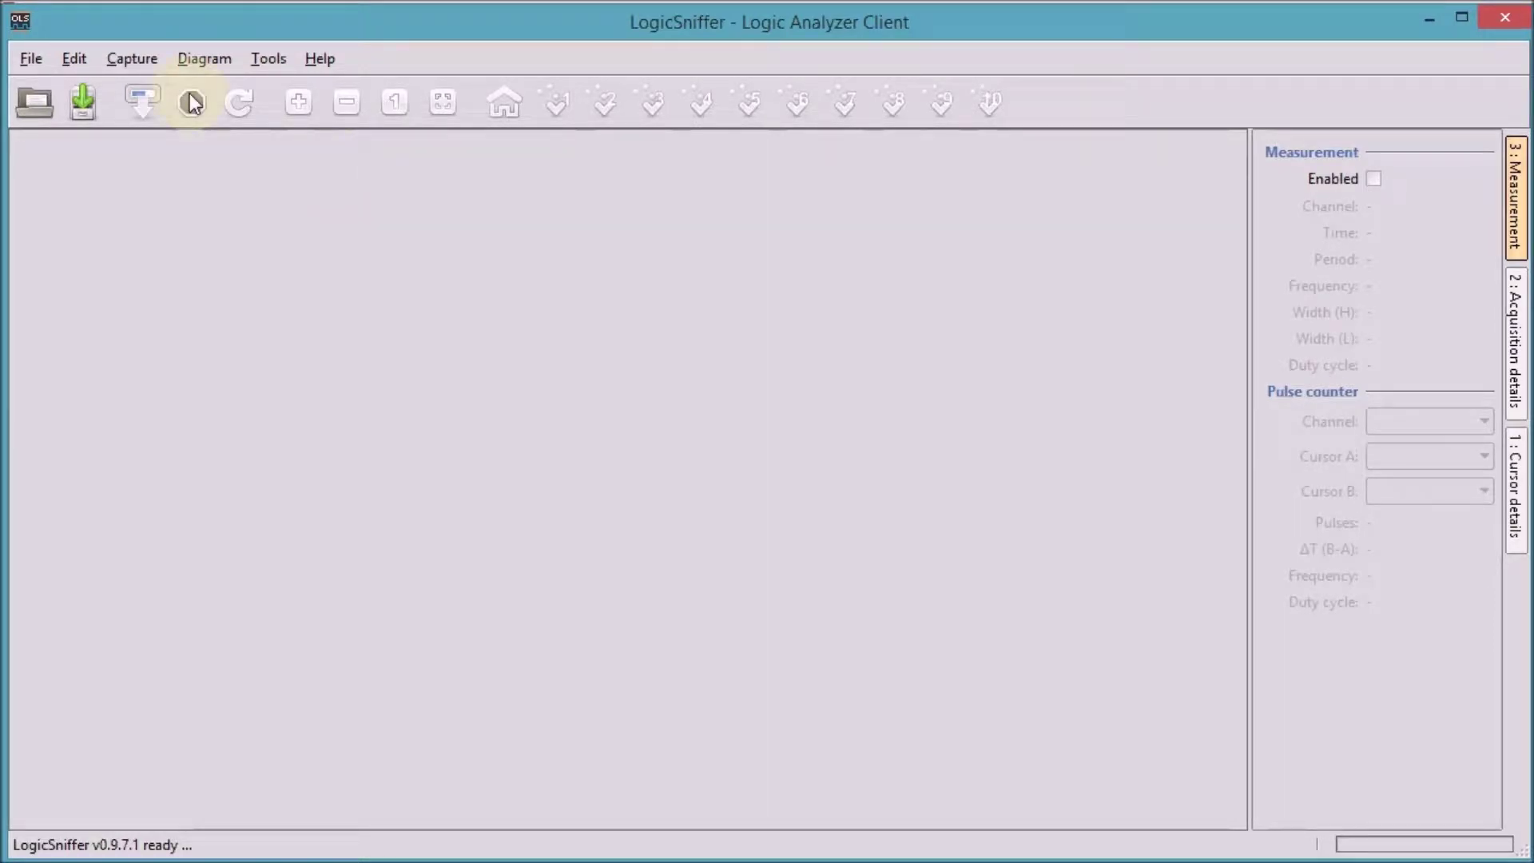
Open LogicSniffer's capture settings with COM7 as the analyser port.
click(147, 99)
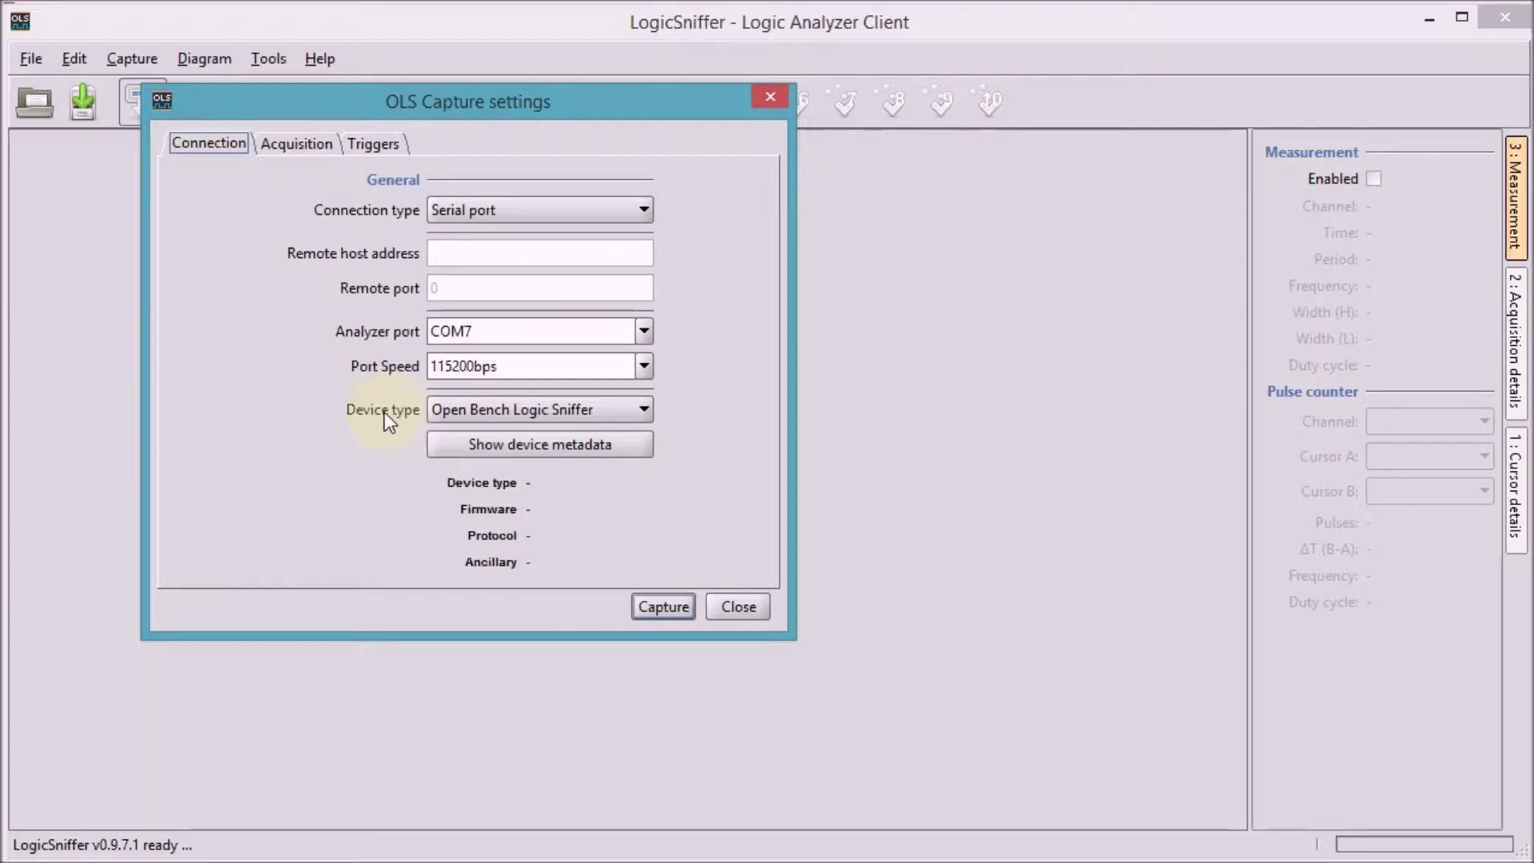
click(646, 327)
click(473, 381)
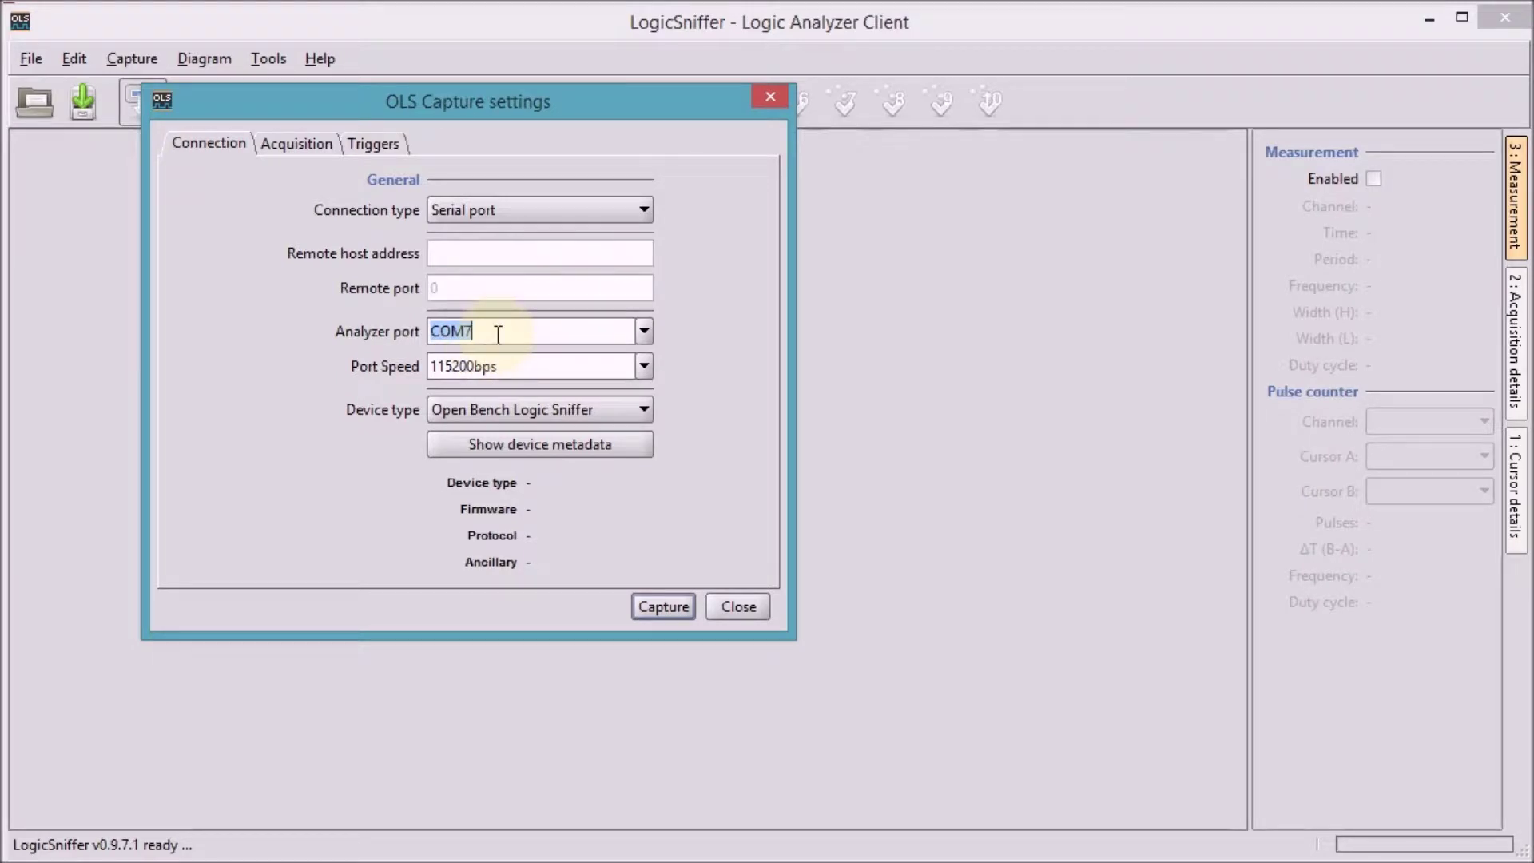
Use Automatic (maximum) recording size and trigger on channel 0 via Mask bit 0.
click(305, 145)
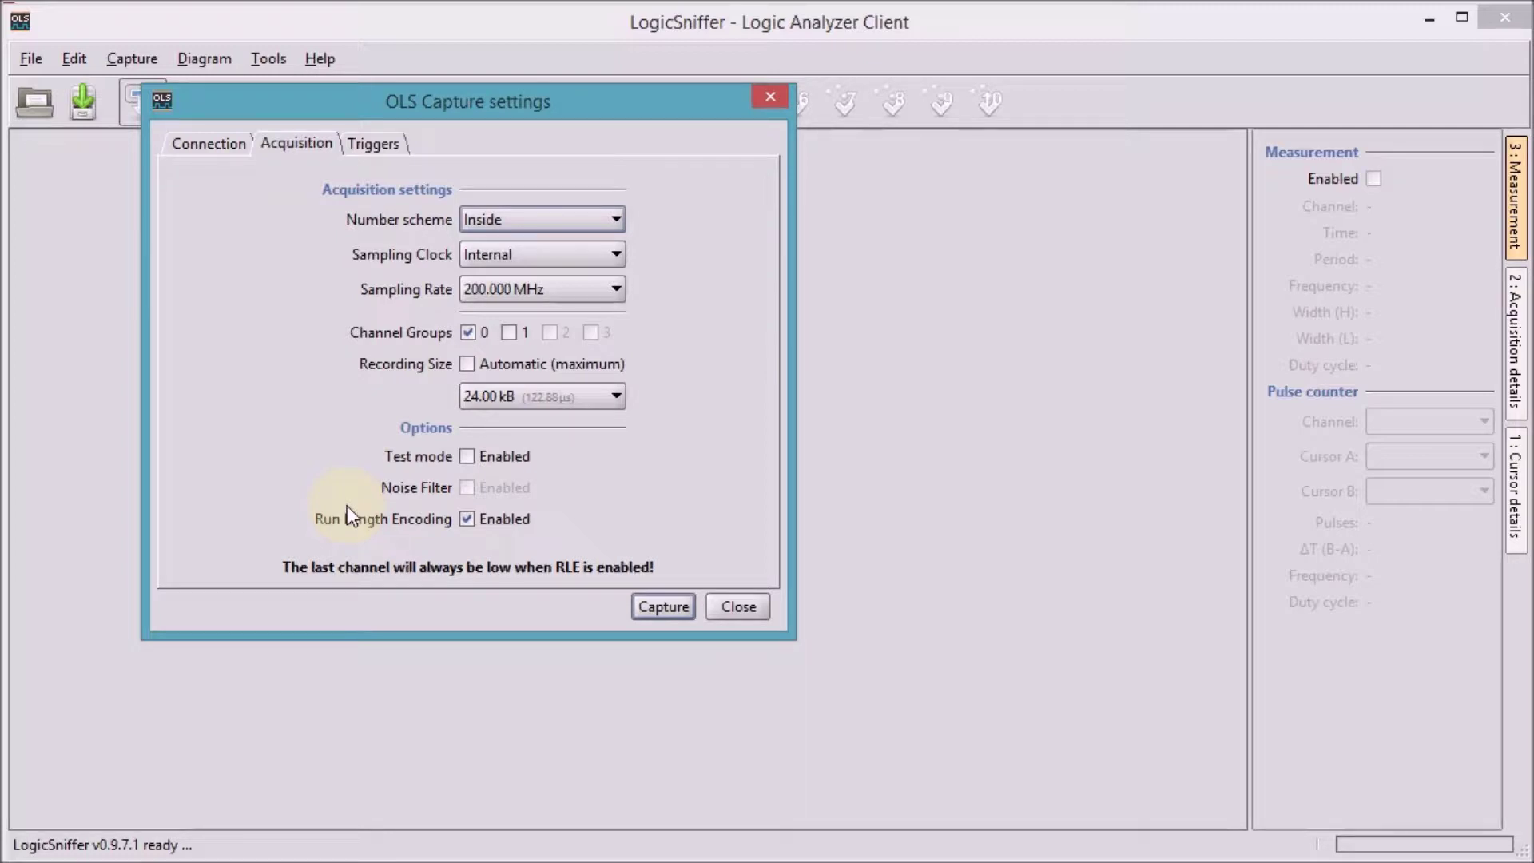
click(465, 365)
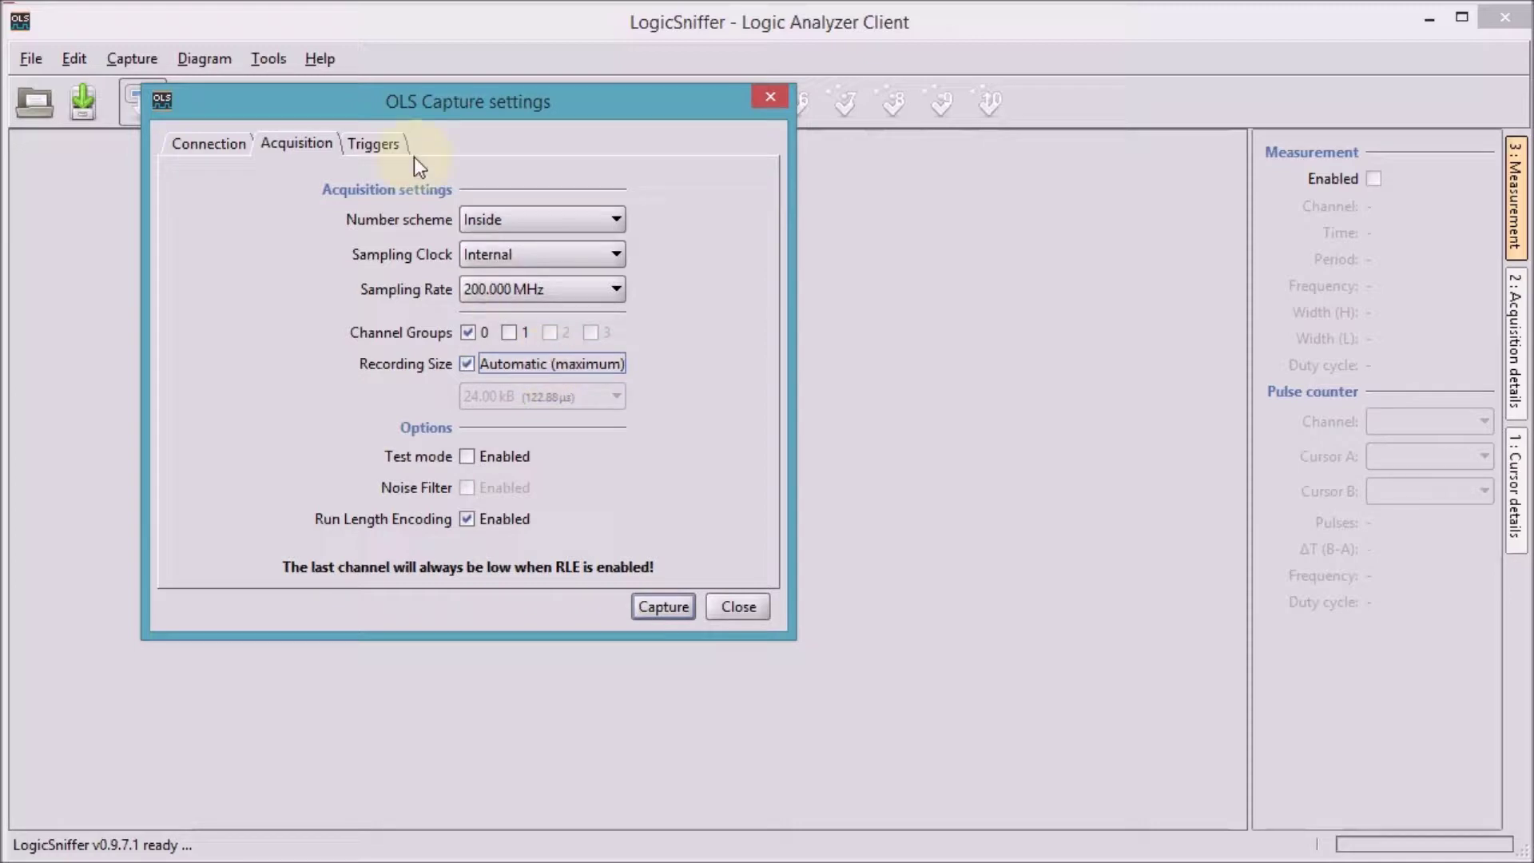
click(361, 147)
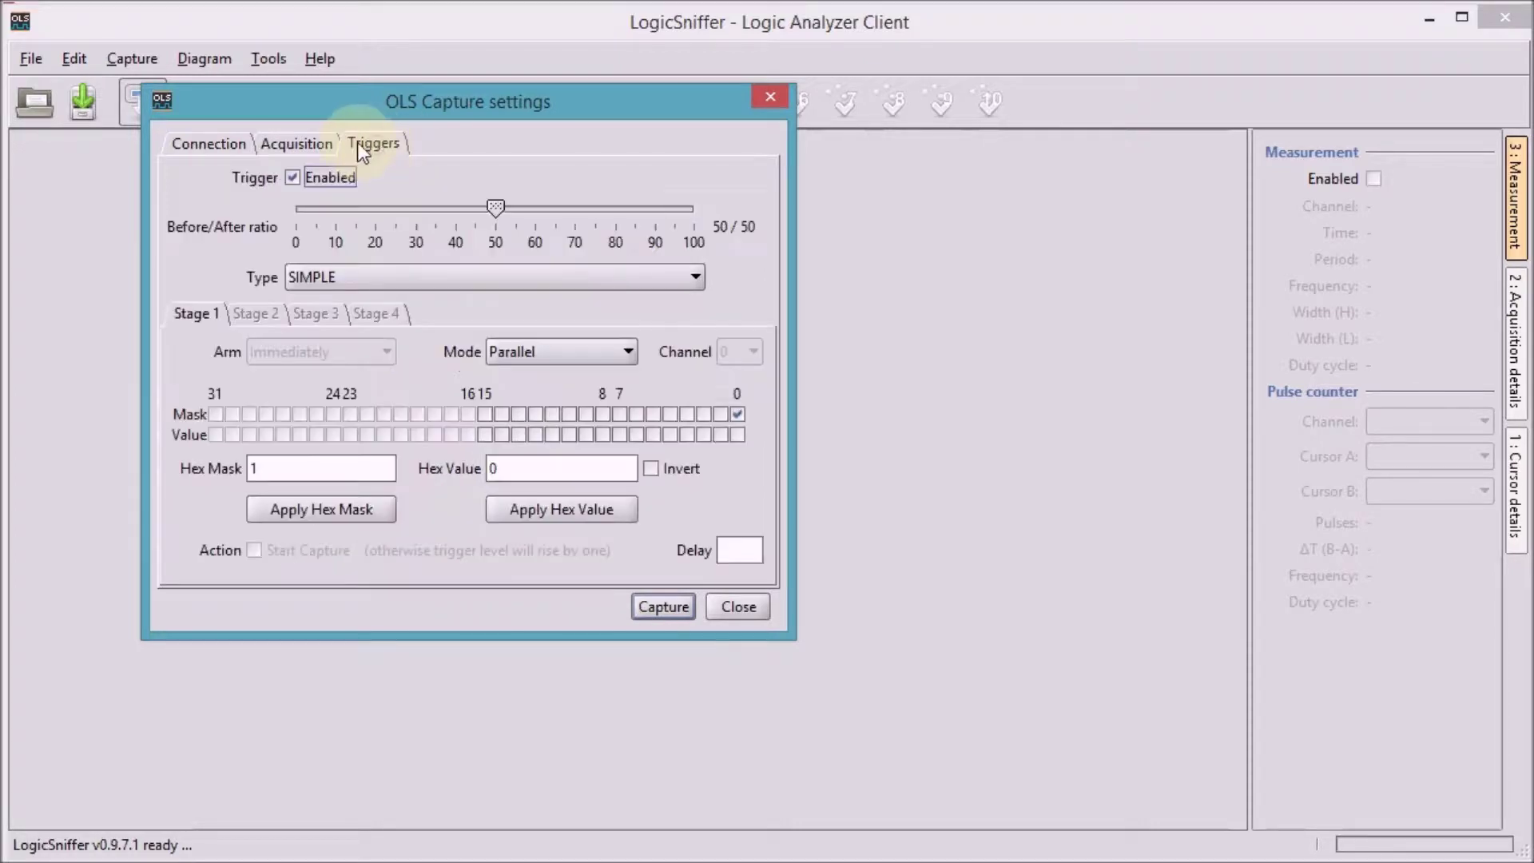
click(736, 413)
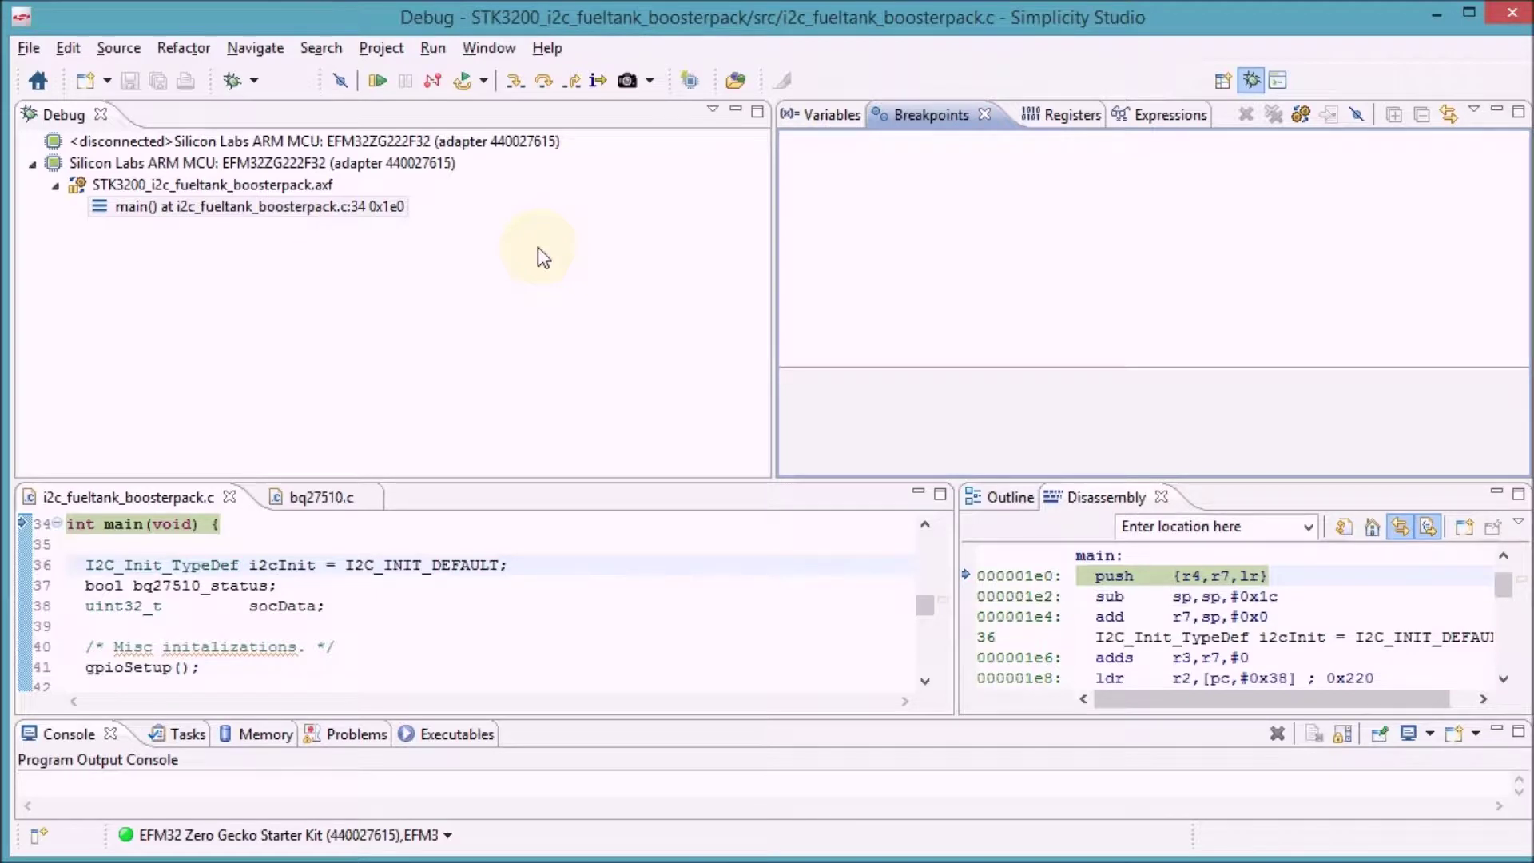
Resume the paused I2C program so it runs on the board.
click(377, 78)
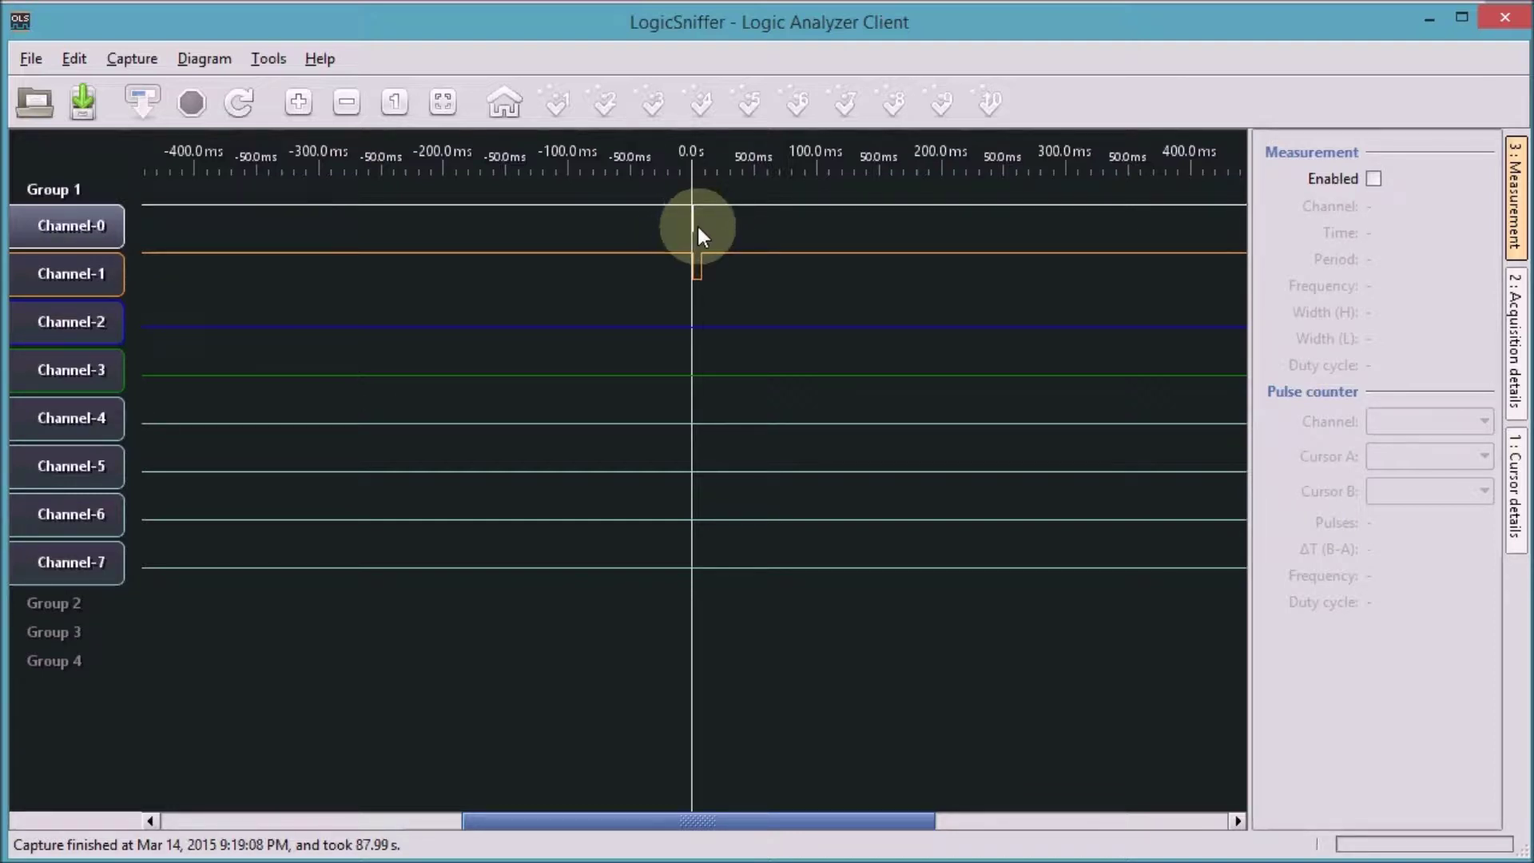
Zoom in four times until about 1.3 ms of the capture fills the waveform view.
click(295, 101)
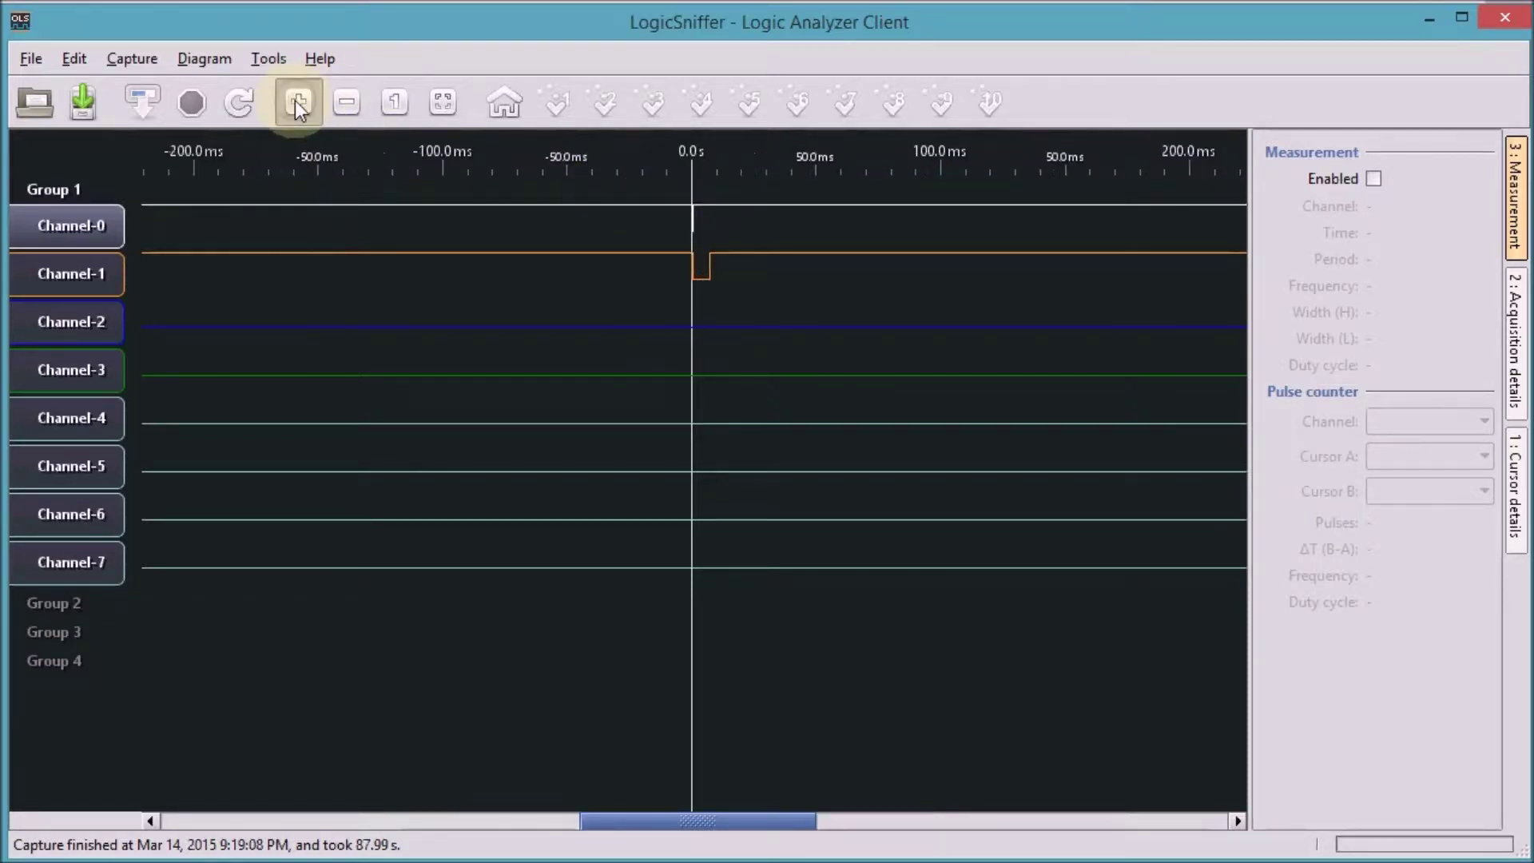
click(295, 100)
click(295, 101)
click(295, 101)
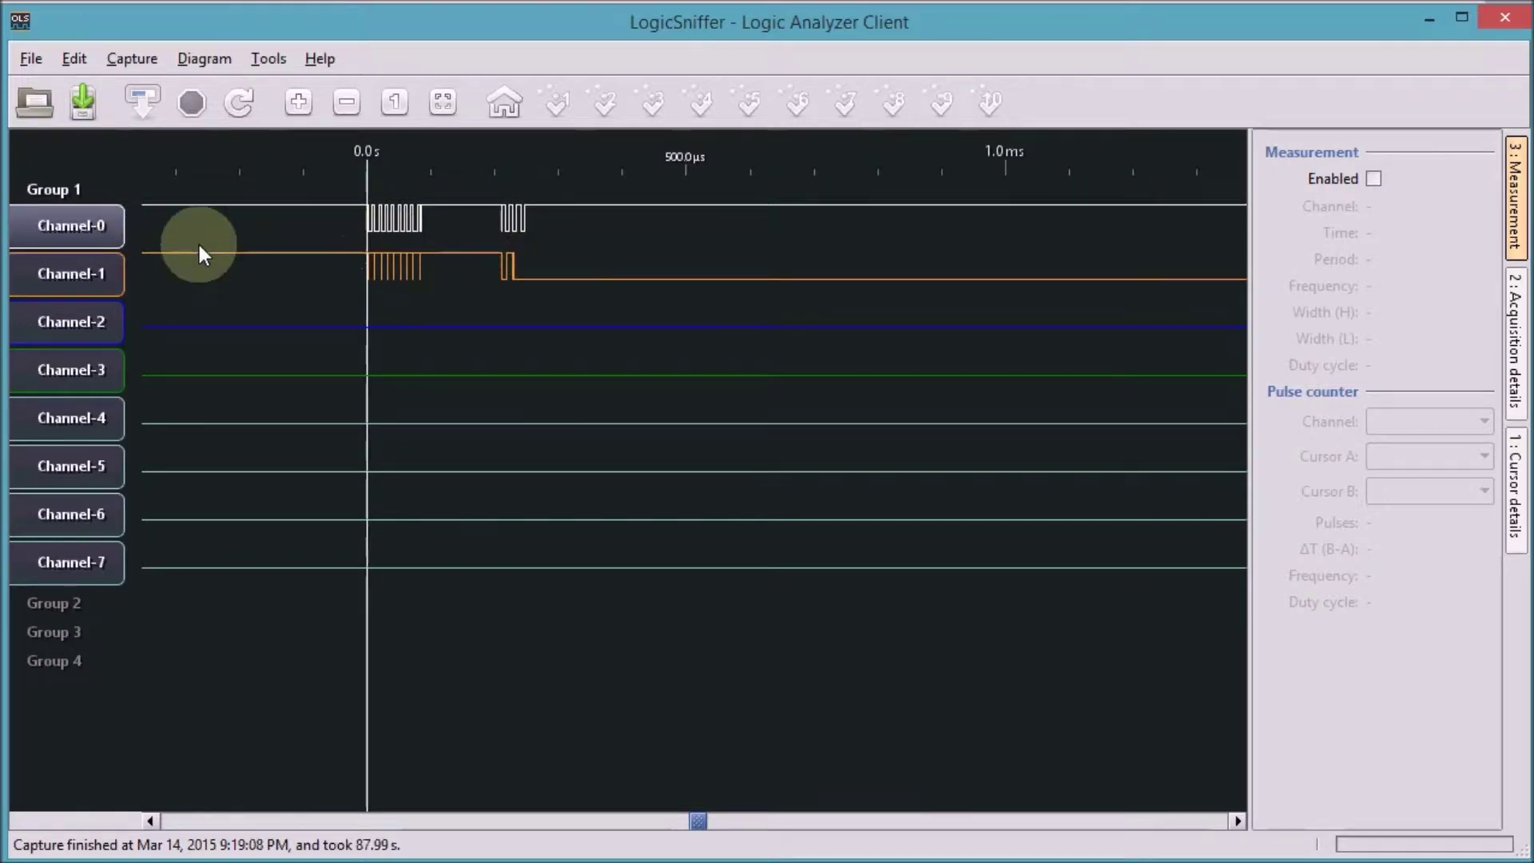
Colour the Channel-0 trace green, then open and close Channel-1's properties unchanged.
double_click(74, 220)
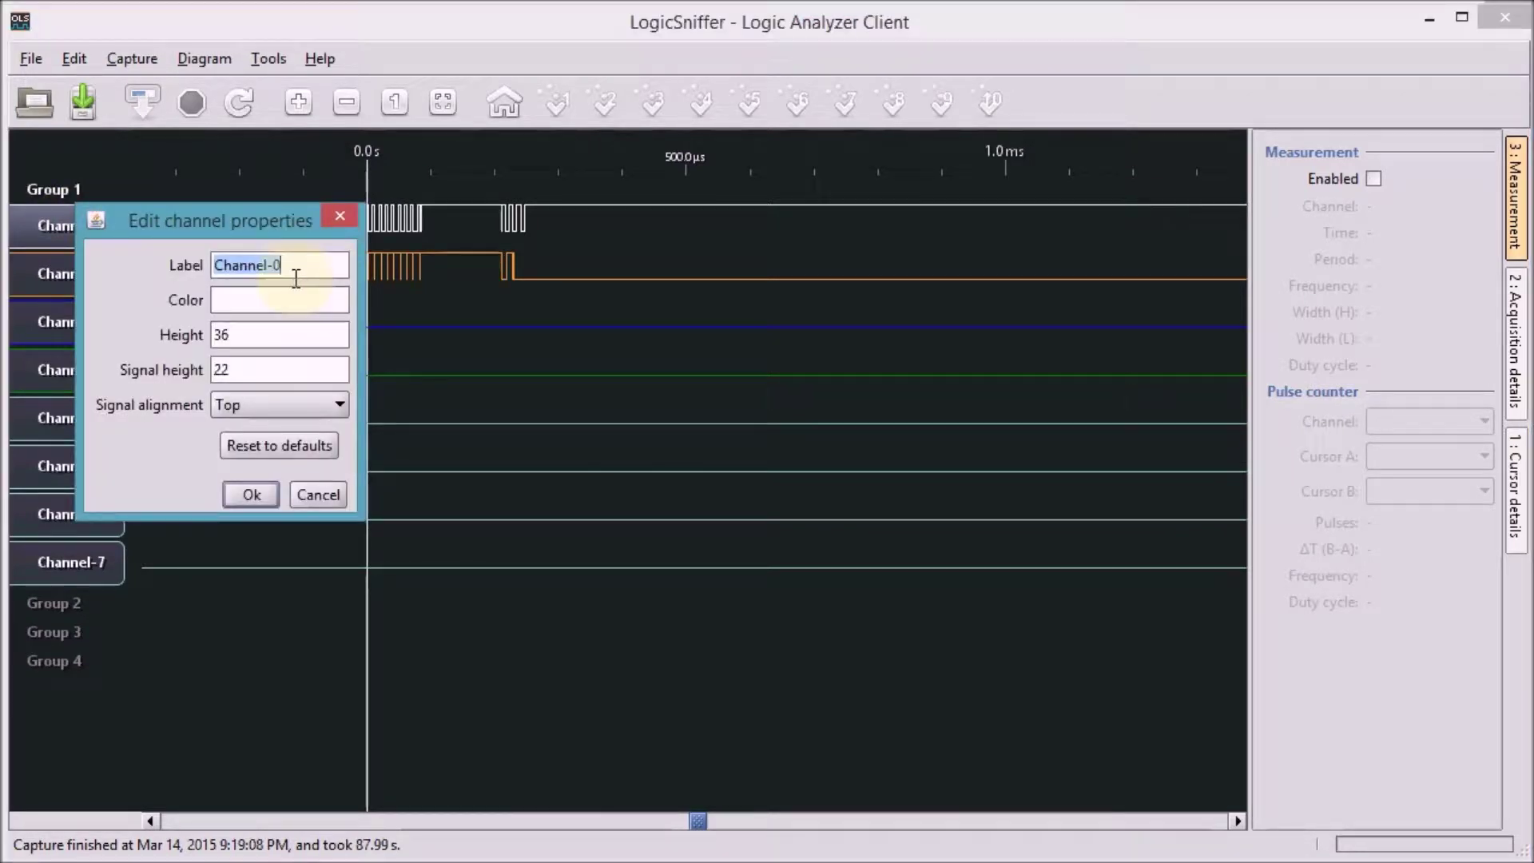
click(276, 307)
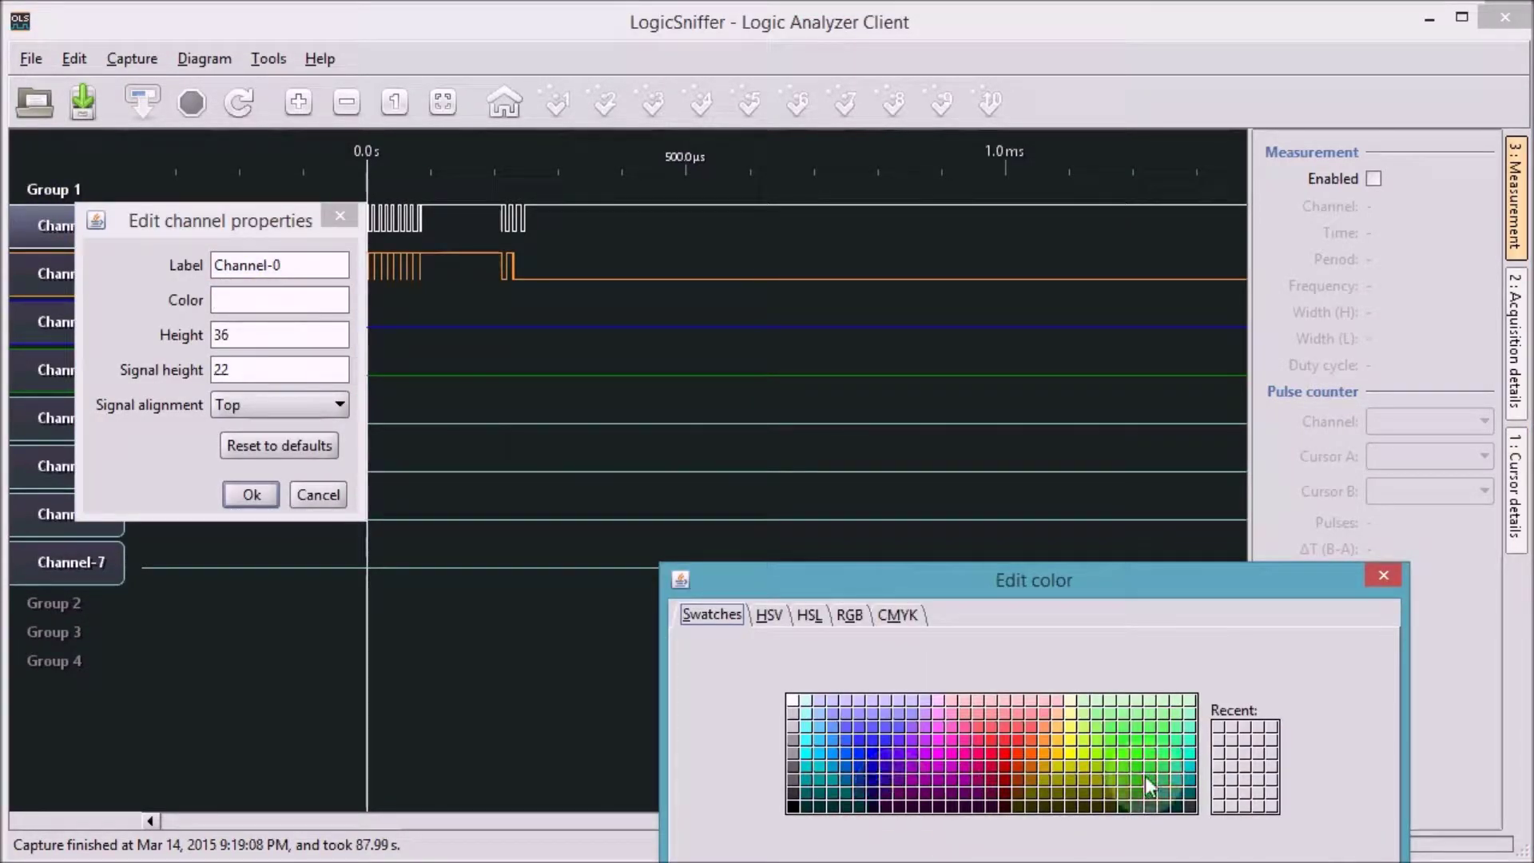
click(1138, 773)
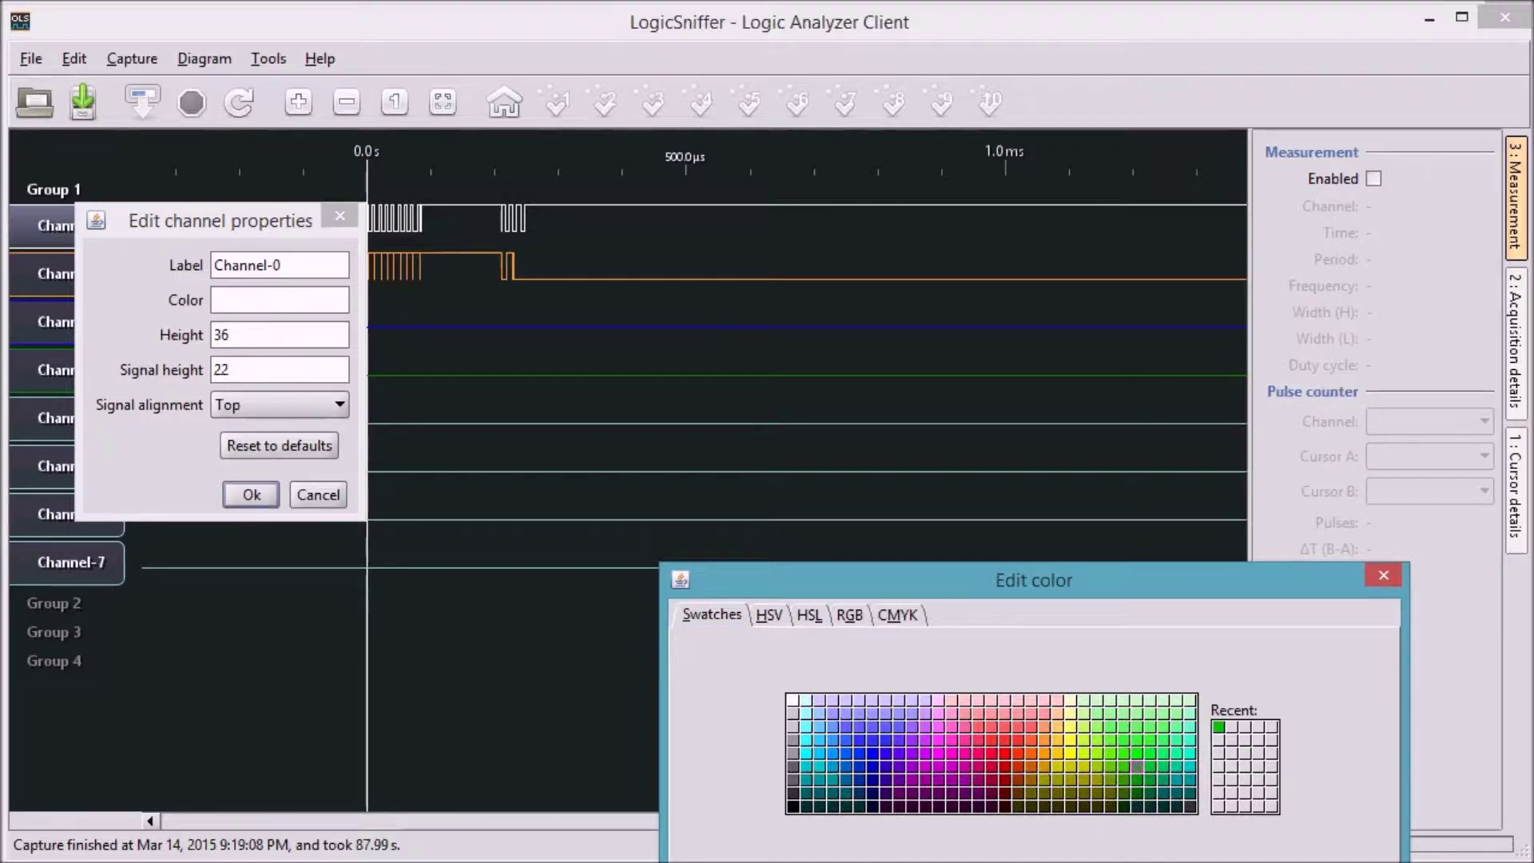
key(Return)
click(252, 495)
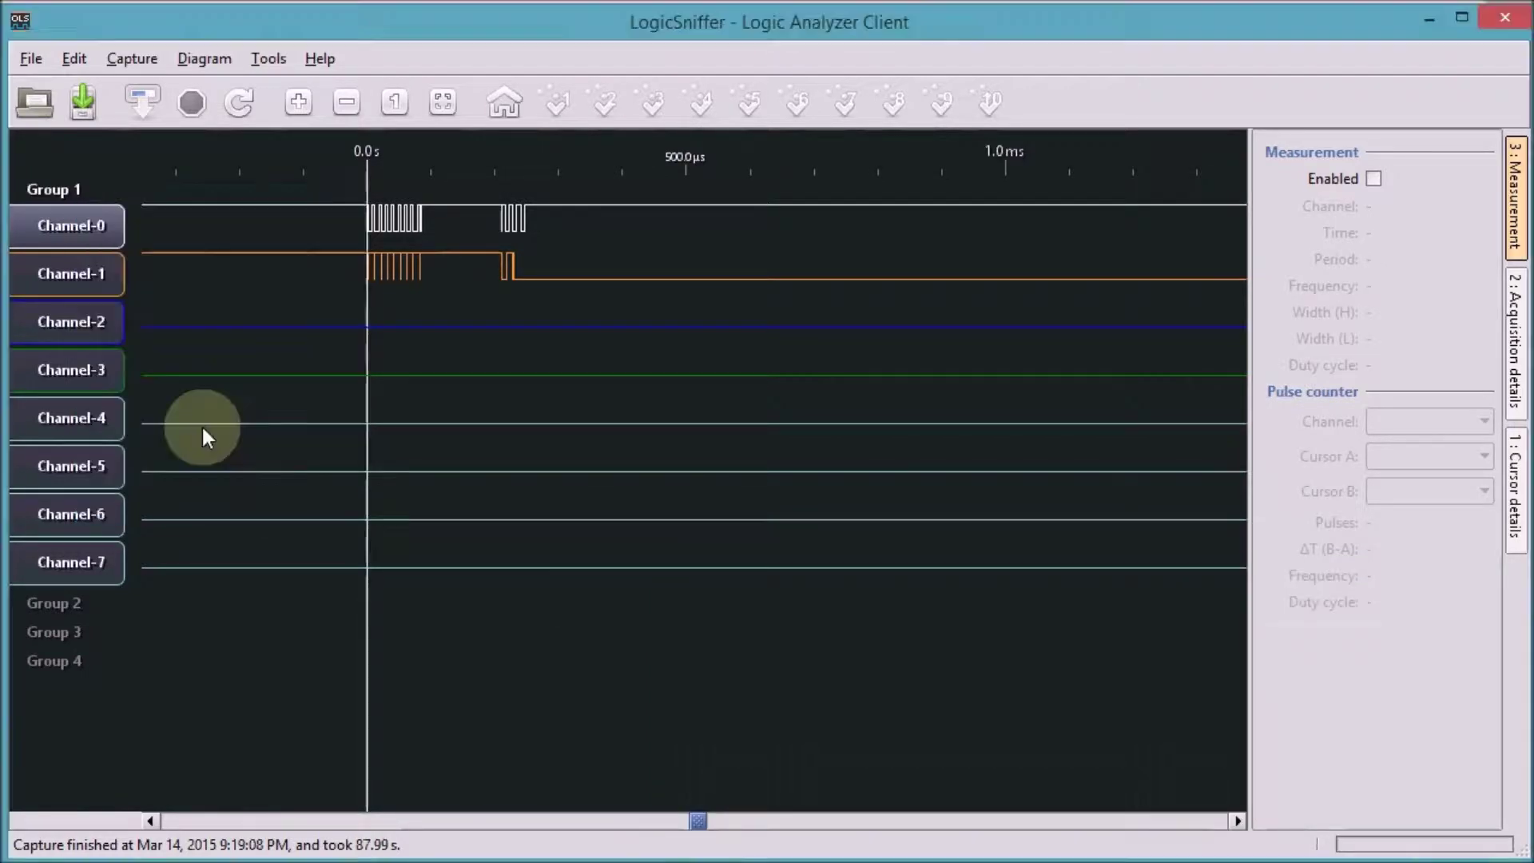
double_click(69, 270)
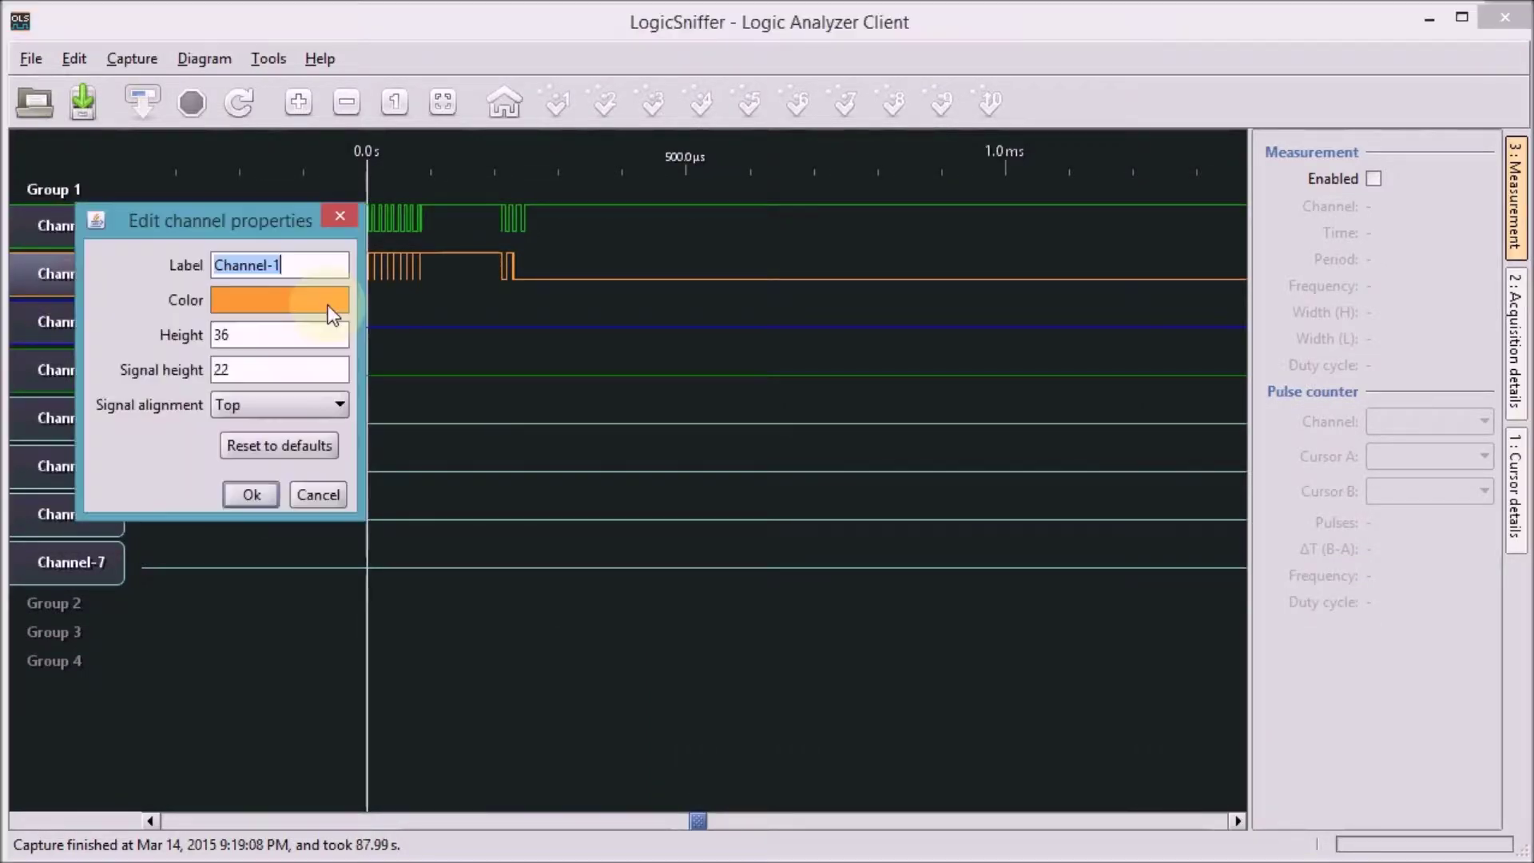
click(261, 492)
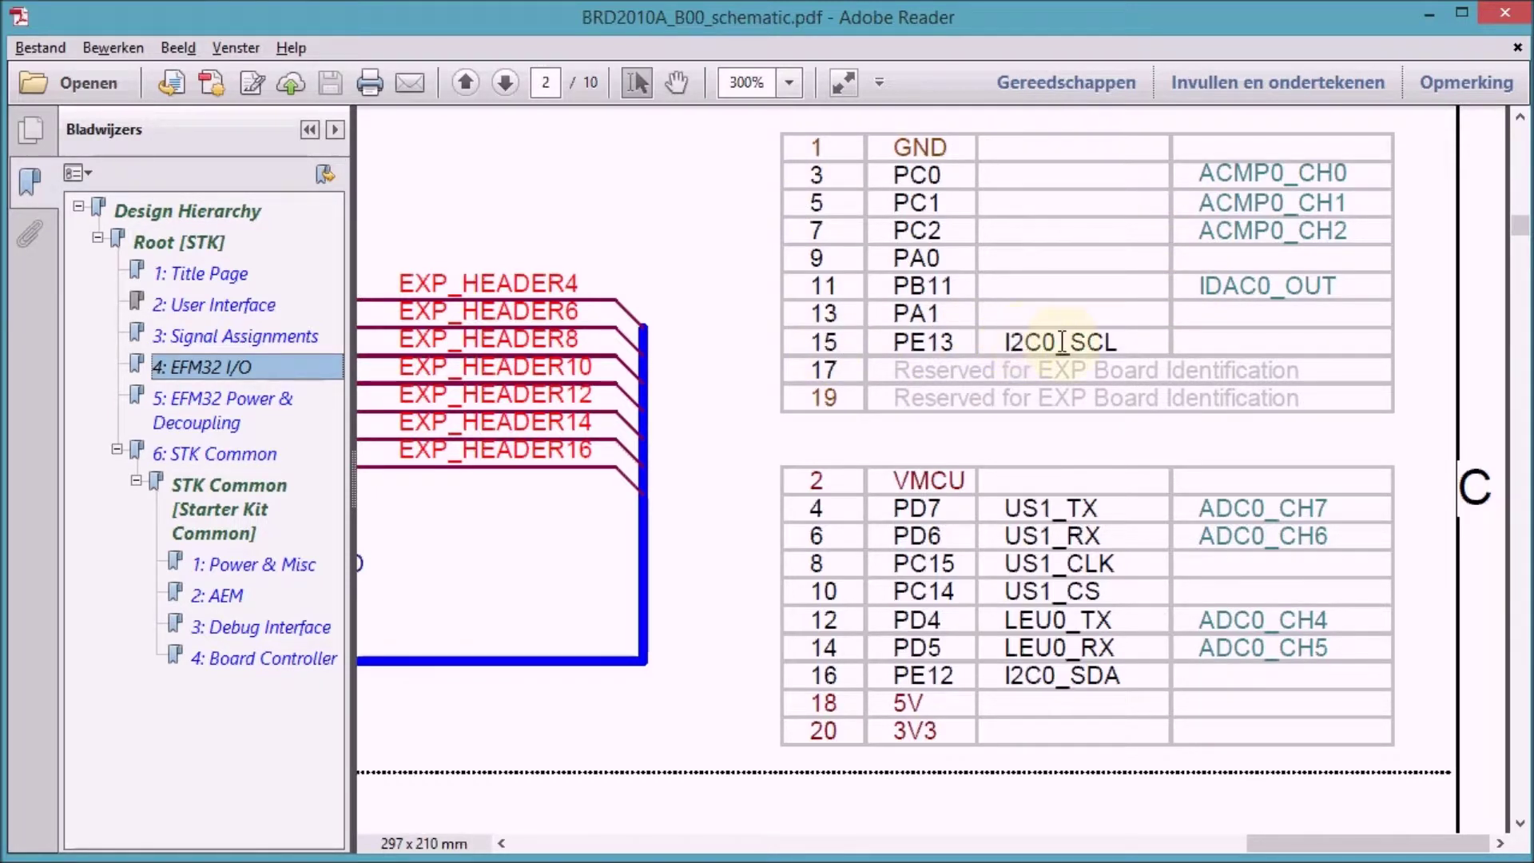
Select the I2C0_SCL signal name for pin PE13 in the schematic's header table.
click(1093, 340)
click(1087, 675)
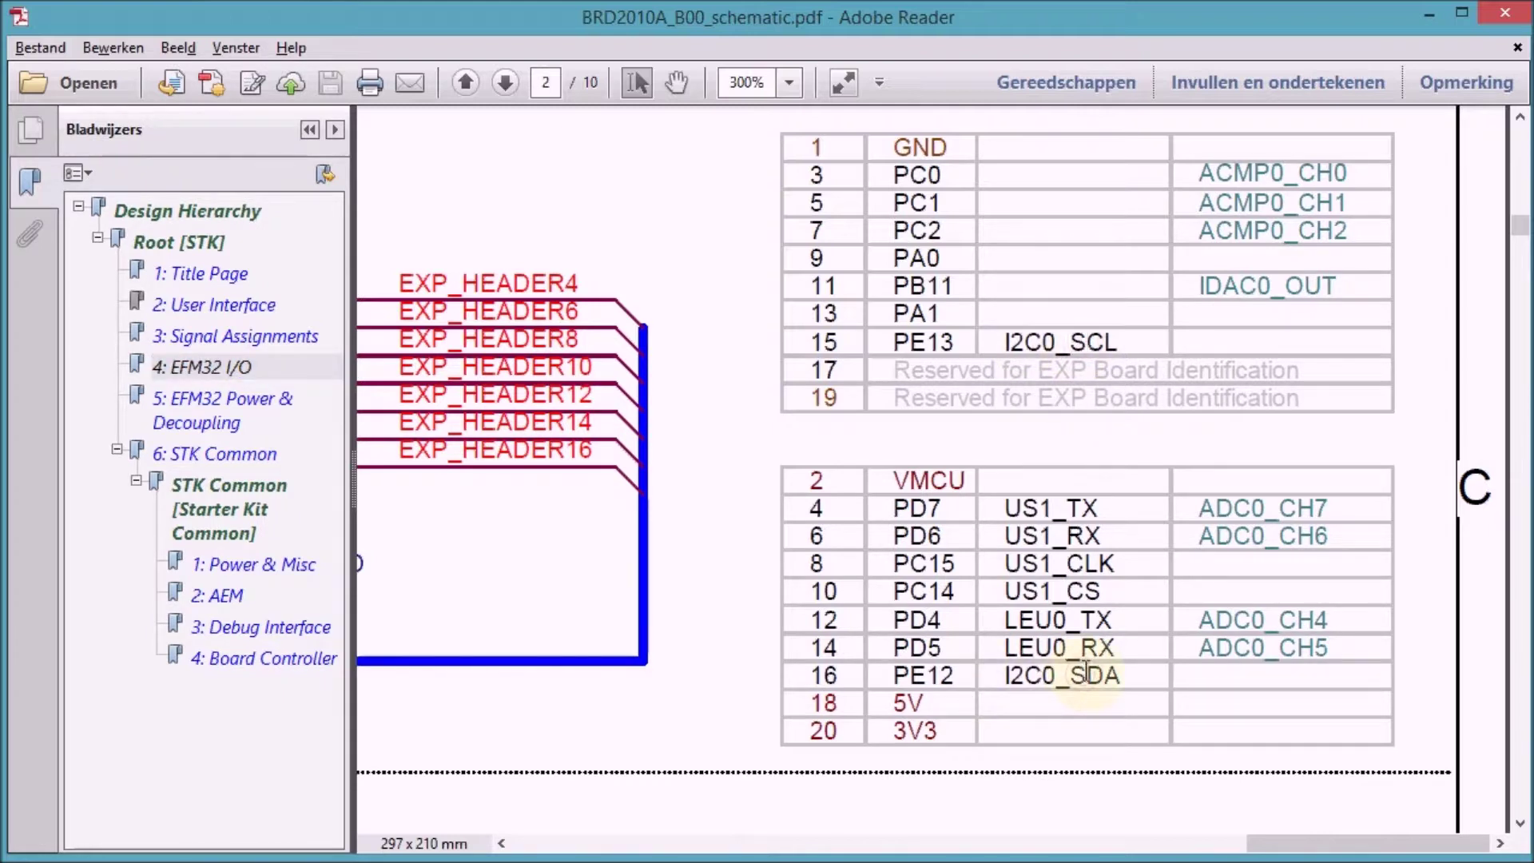
drag(1132, 342, 1007, 341)
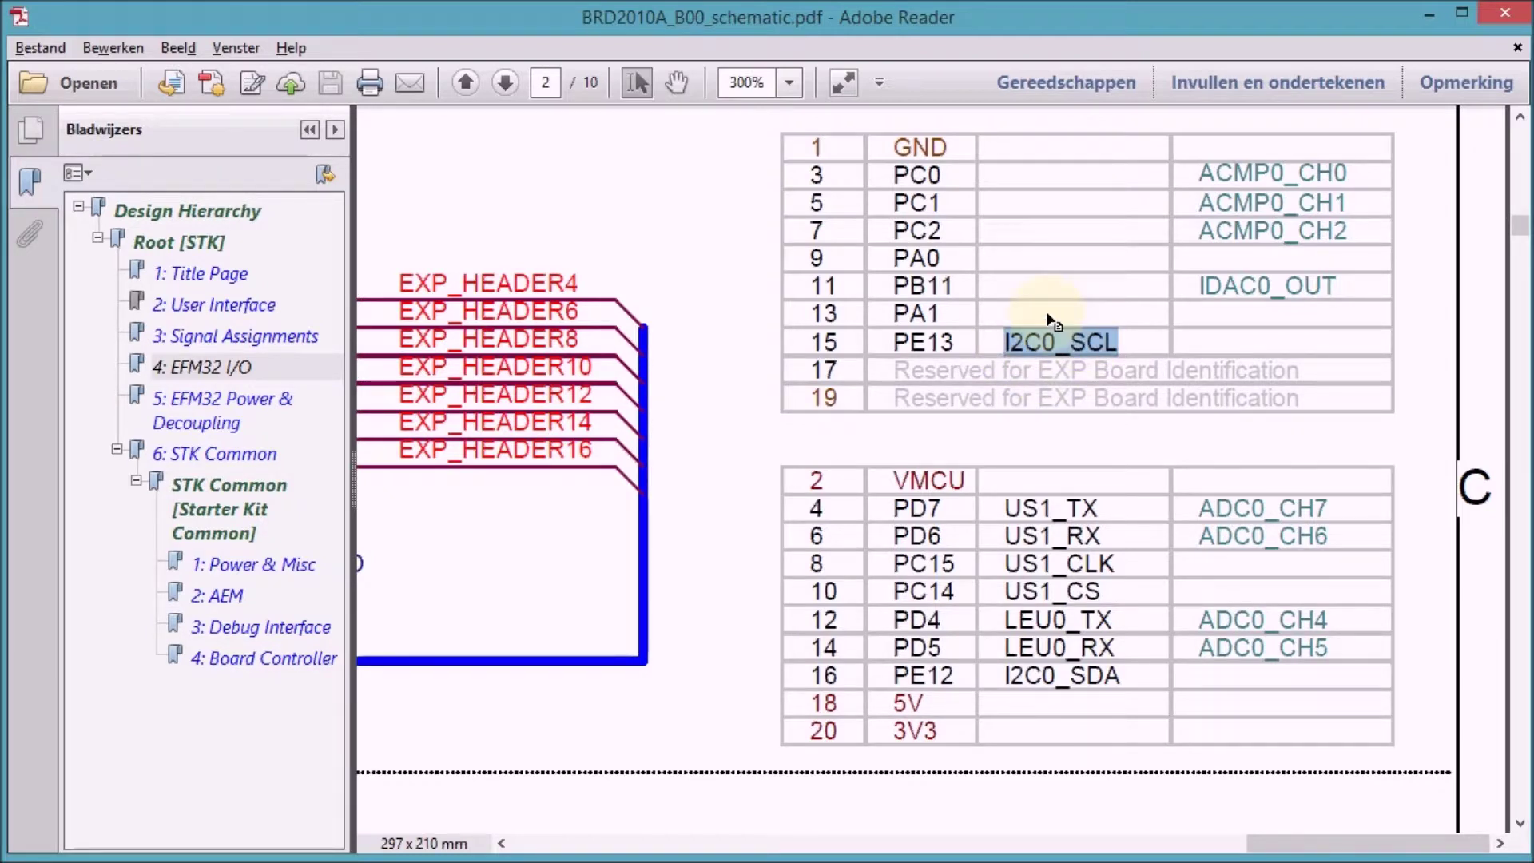
key(alt+Tab)
key(alt+Tab)
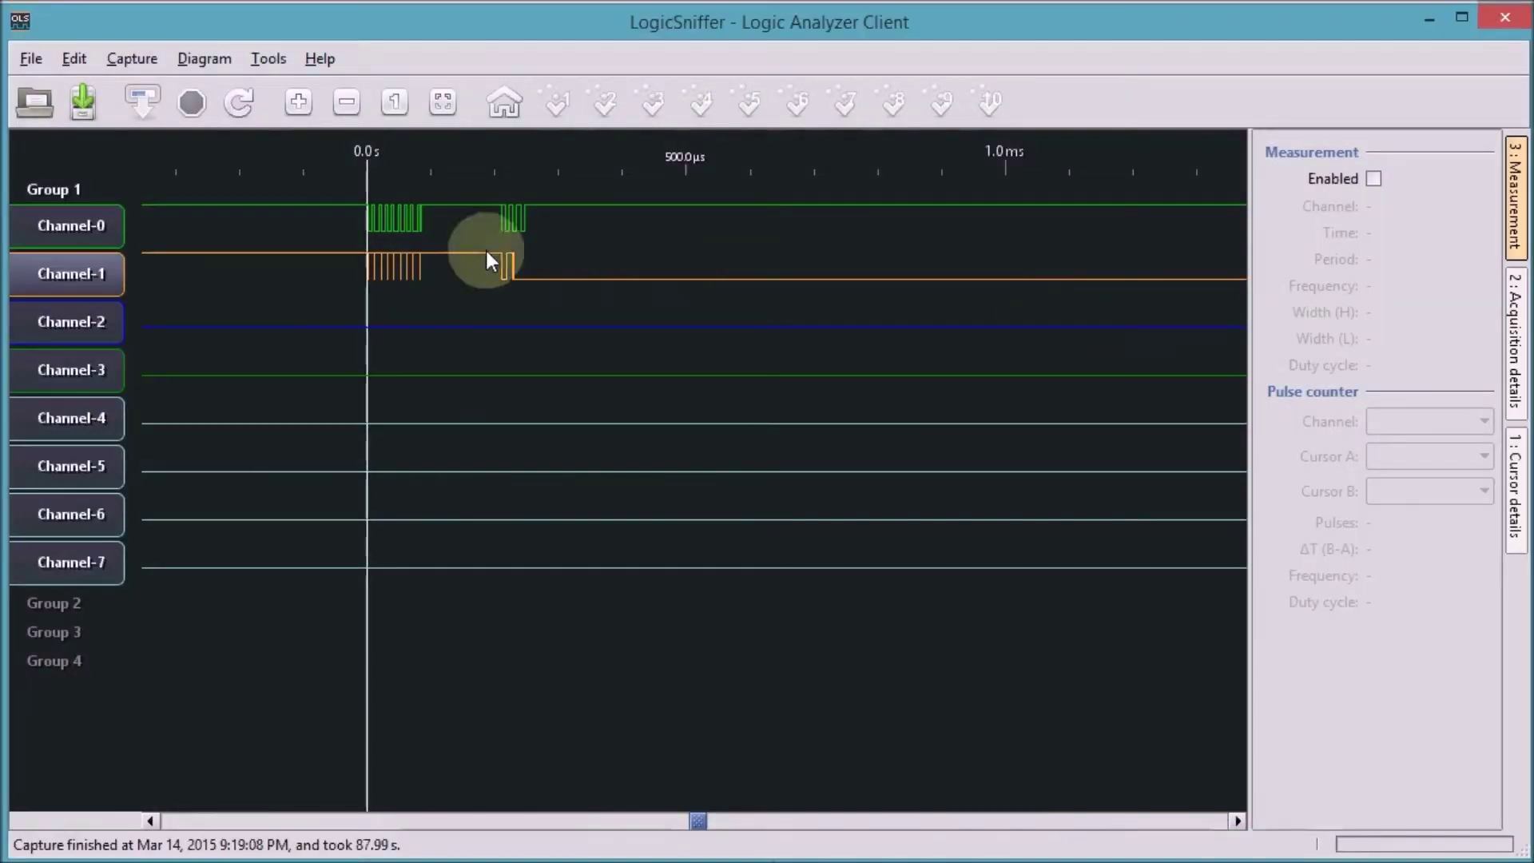
Replace Channel-0's label with I2C0_SCL in its channel properties.
double_click(55, 228)
triple_click(316, 264)
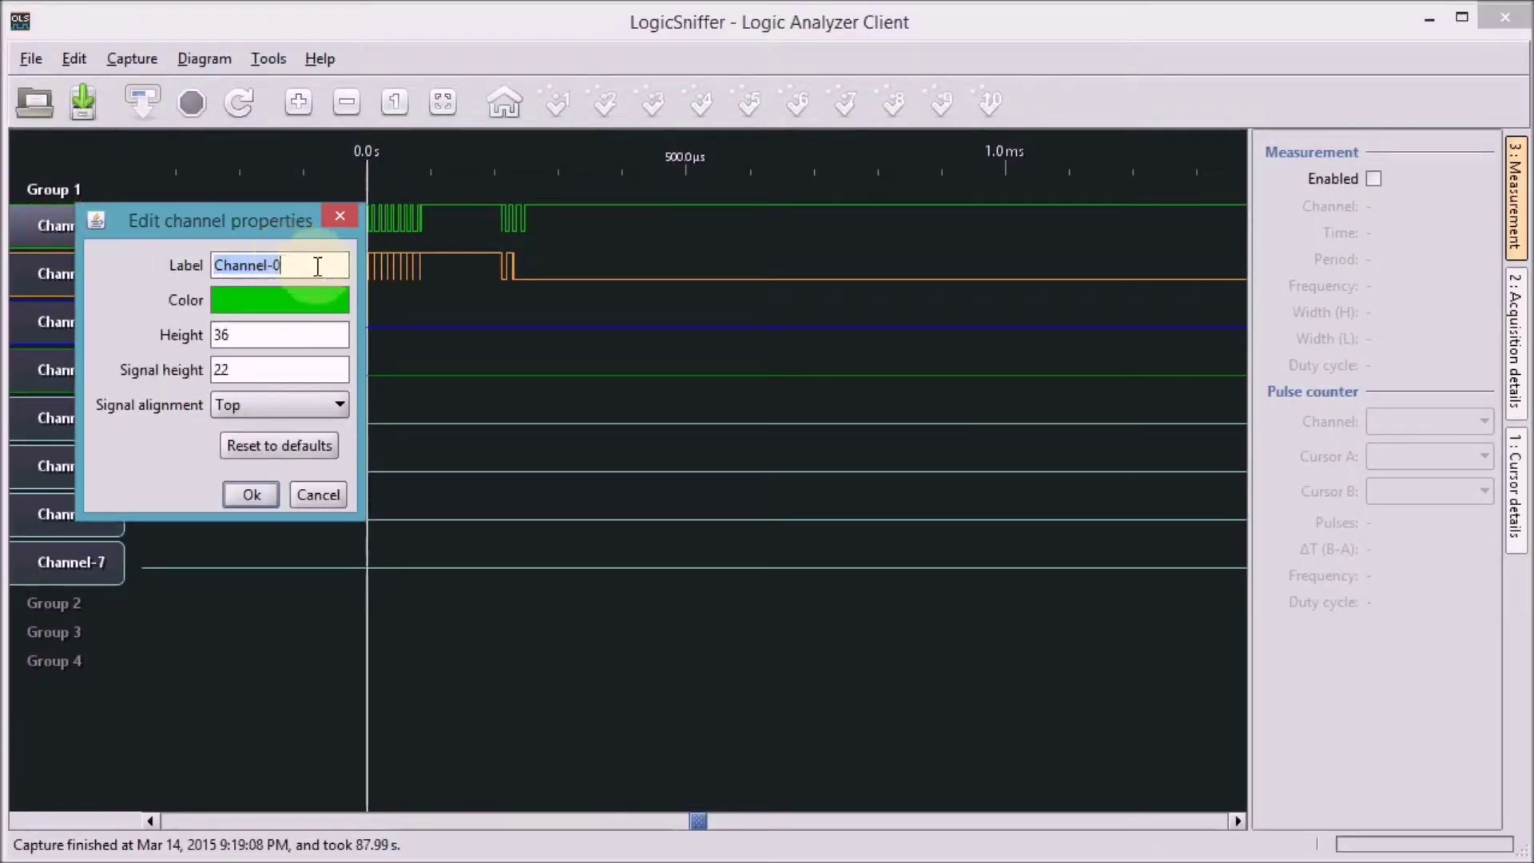
text(I2C0_SCL)
click(252, 494)
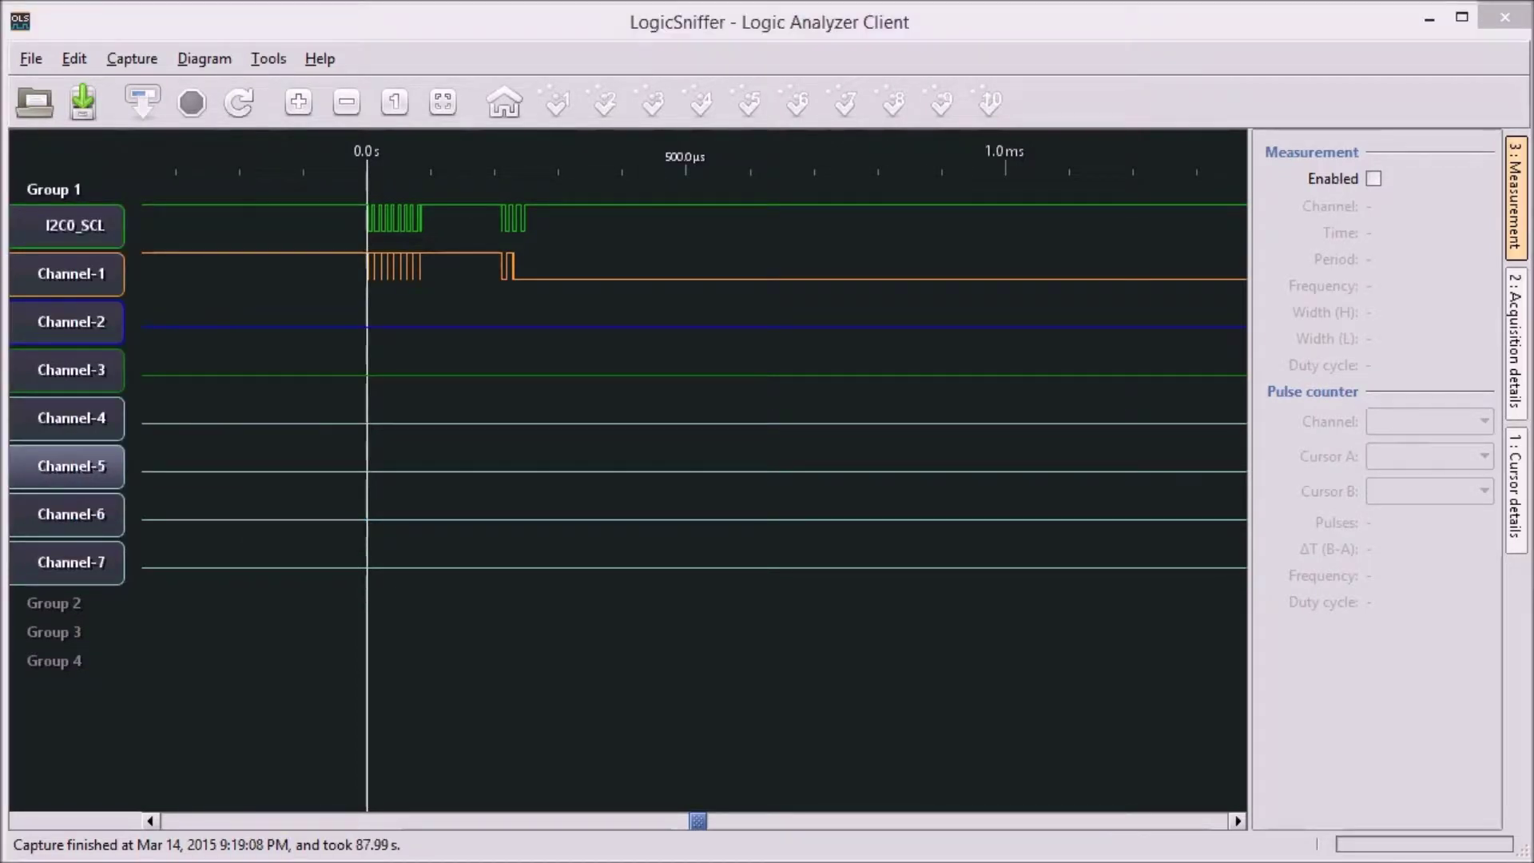
key(alt+Tab)
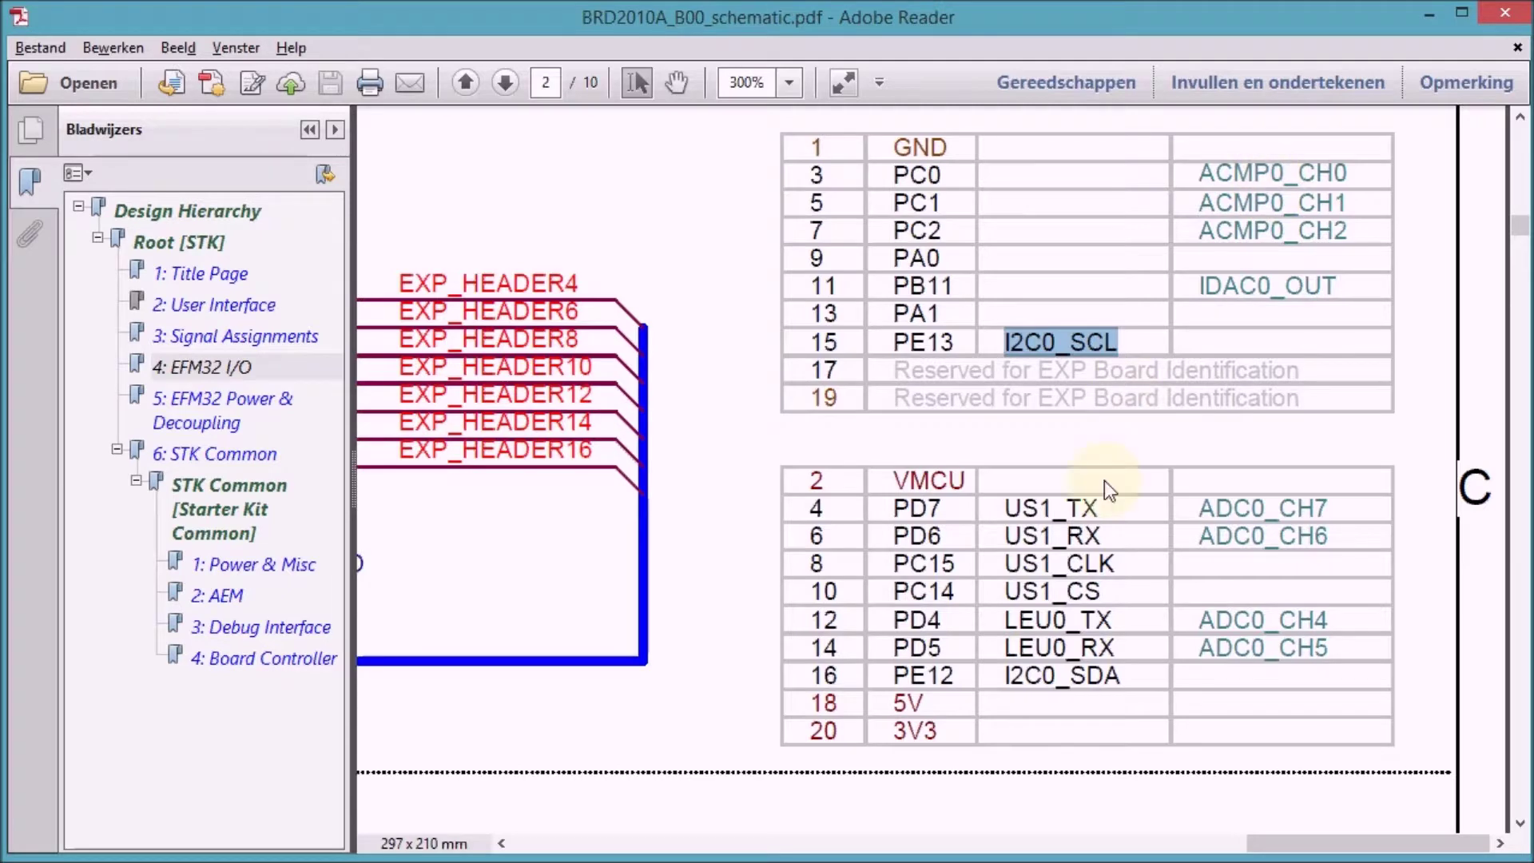
Select the I2C0_SDA signal name for pin PE12 in the schematic table.
click(1086, 675)
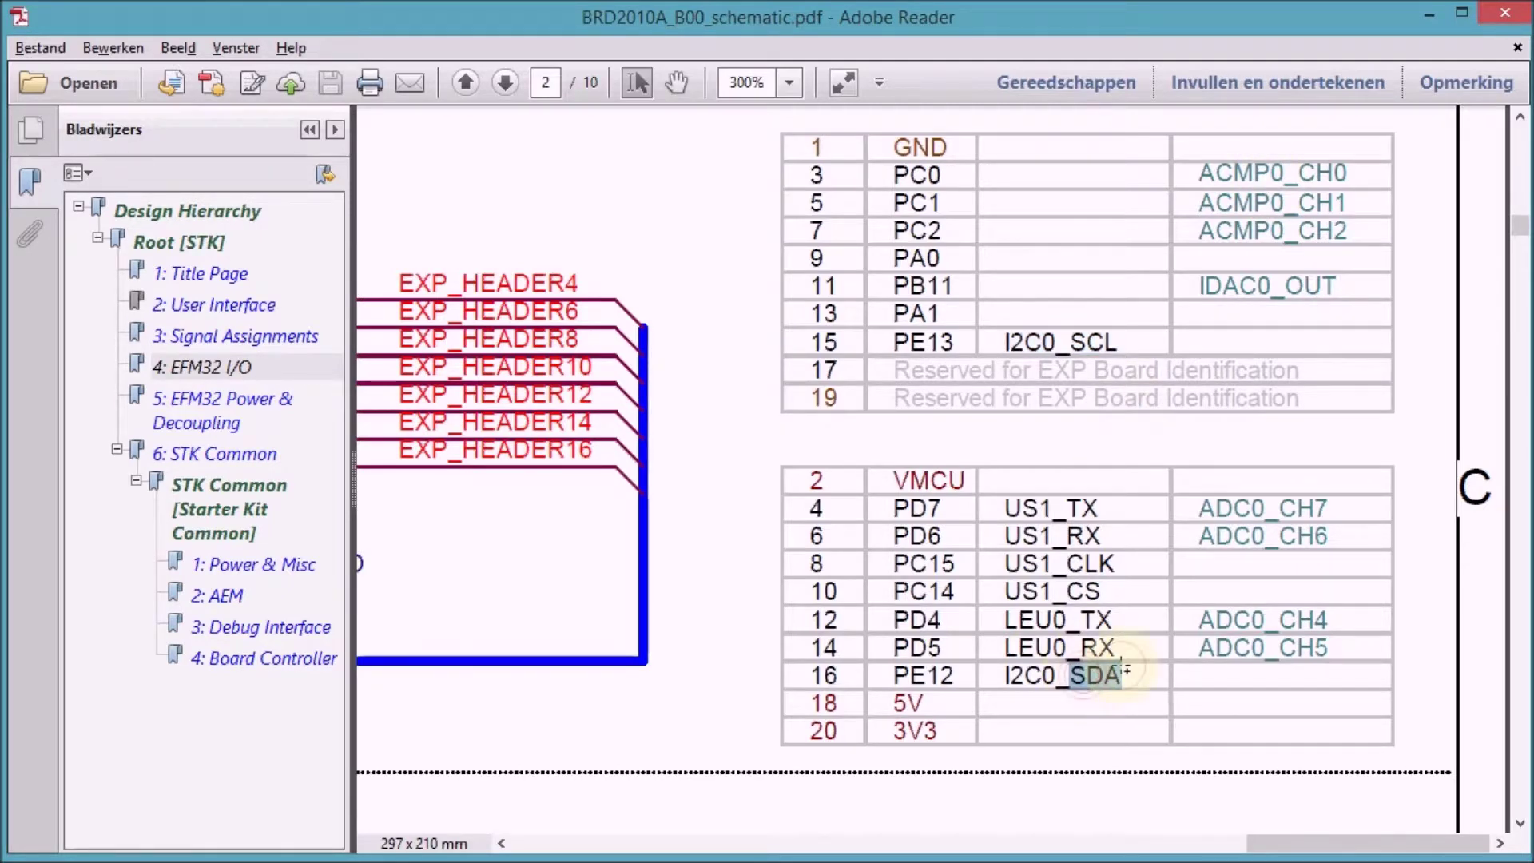
mouse_move(1120, 671)
mouse_down()
mouse_move(1094, 676)
mouse_move(1135, 671)
mouse_up()
key(ctrl+c)
click(1005, 675)
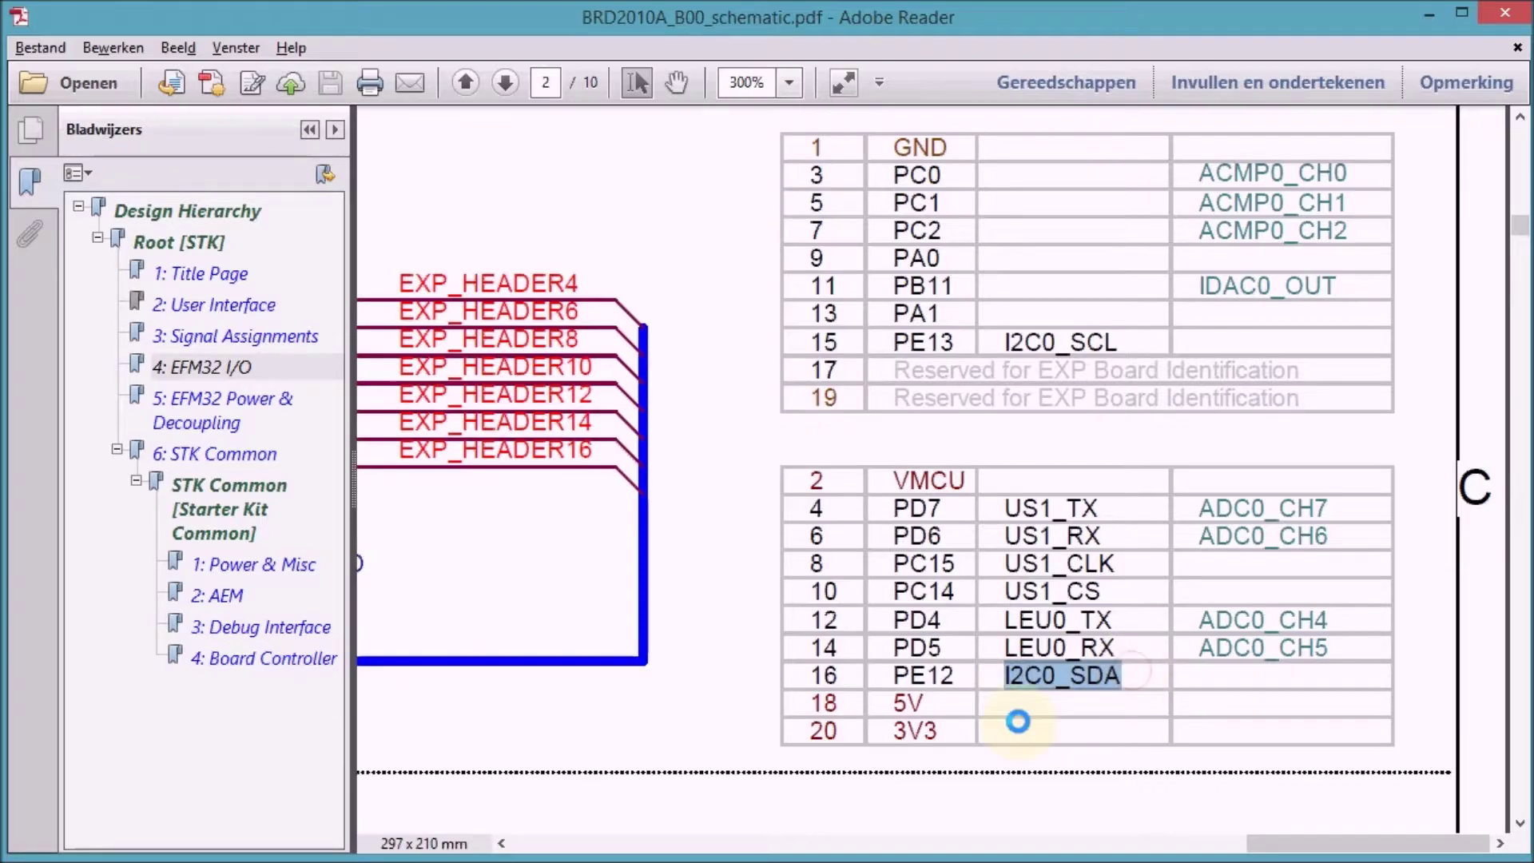
key(alt+Tab)
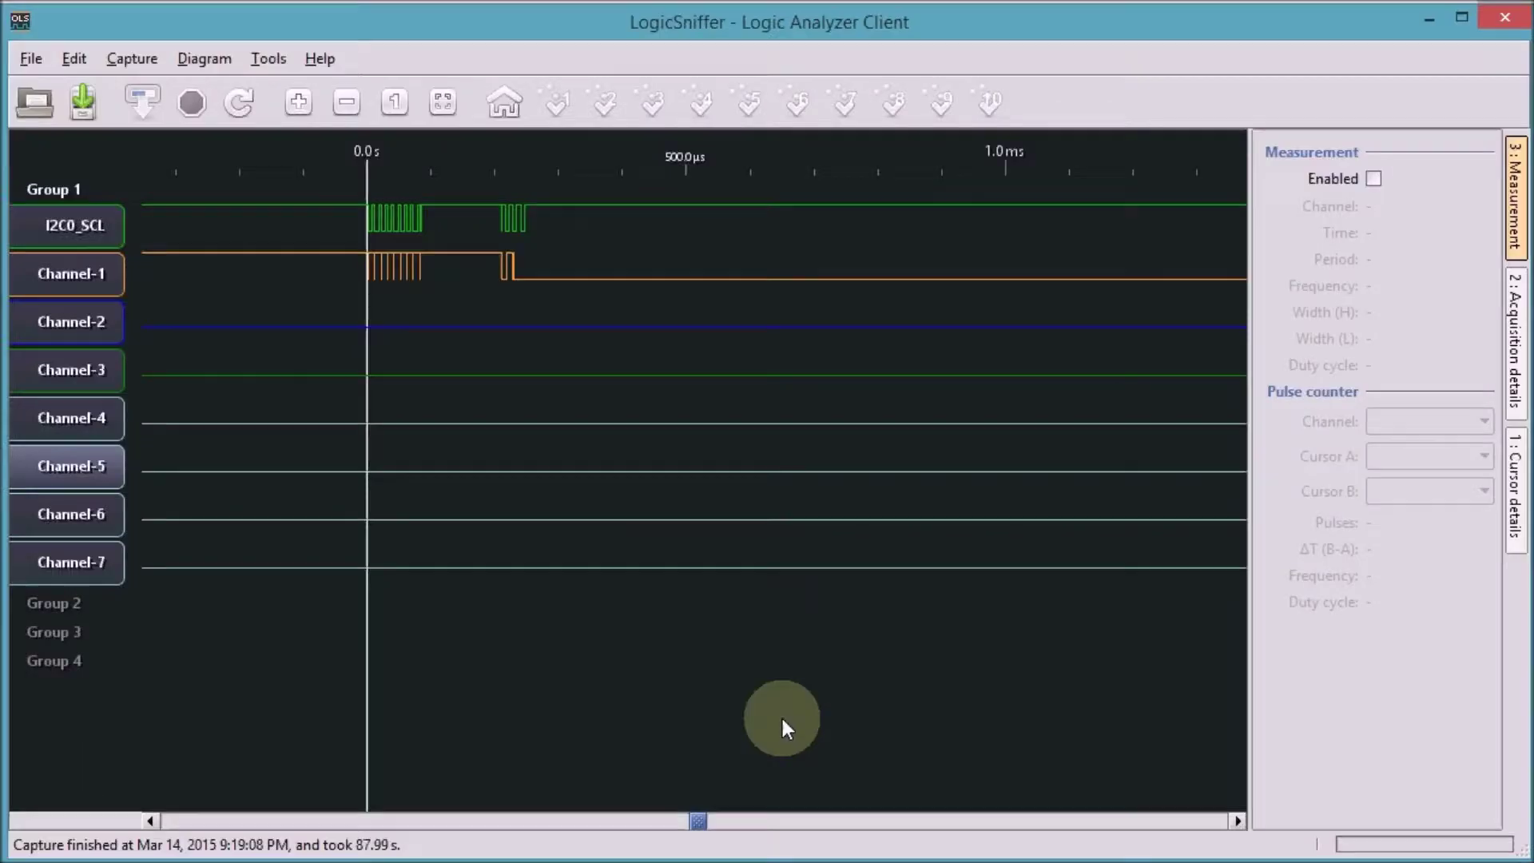
Paste I2C0_SDA as Channel-1's label in its properties dialog.
double_click(56, 272)
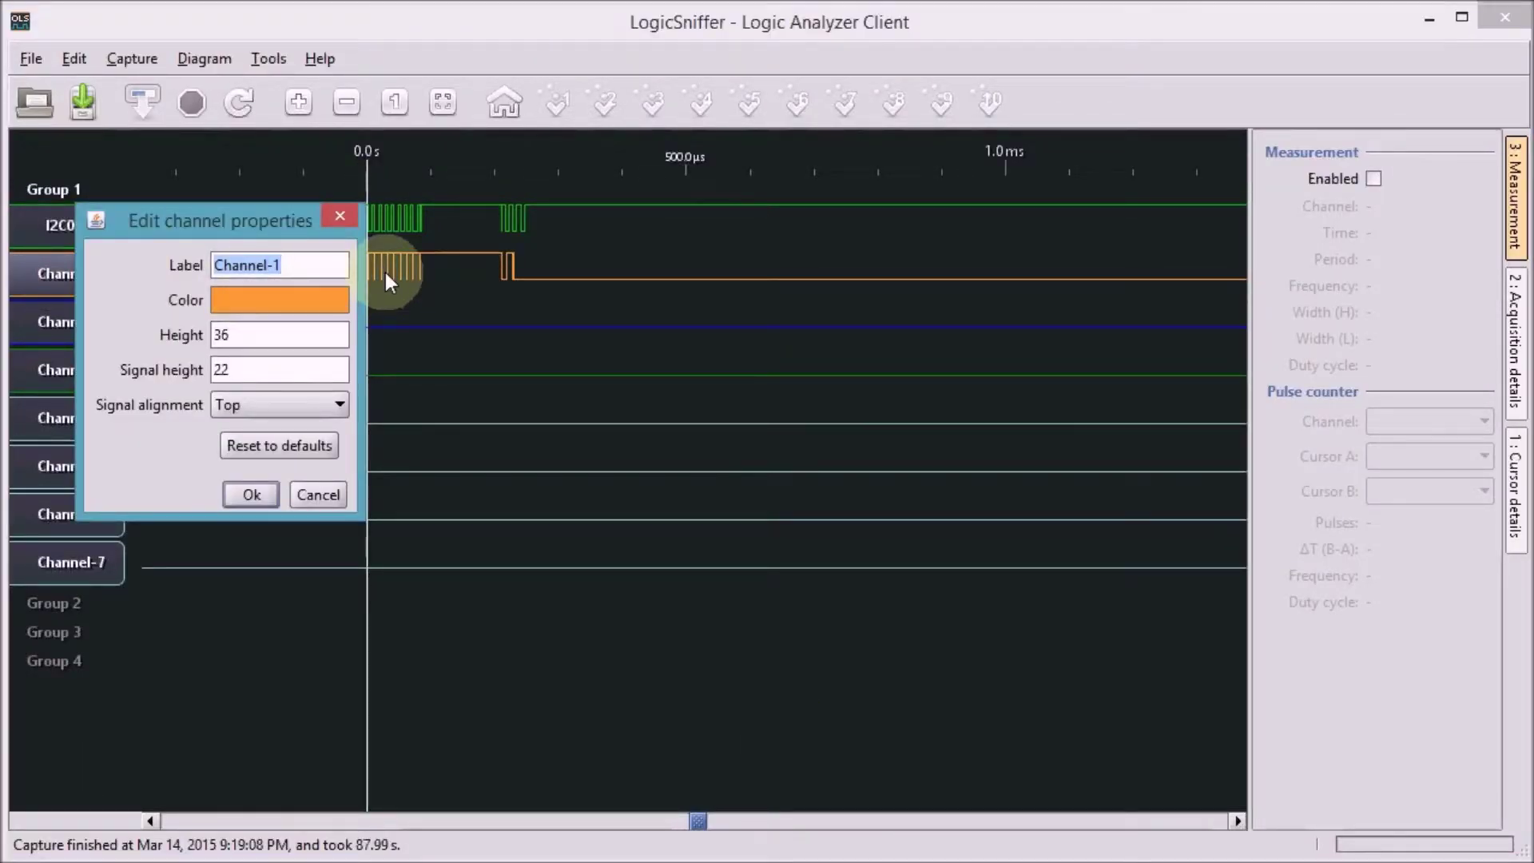
key(ctrl+v)
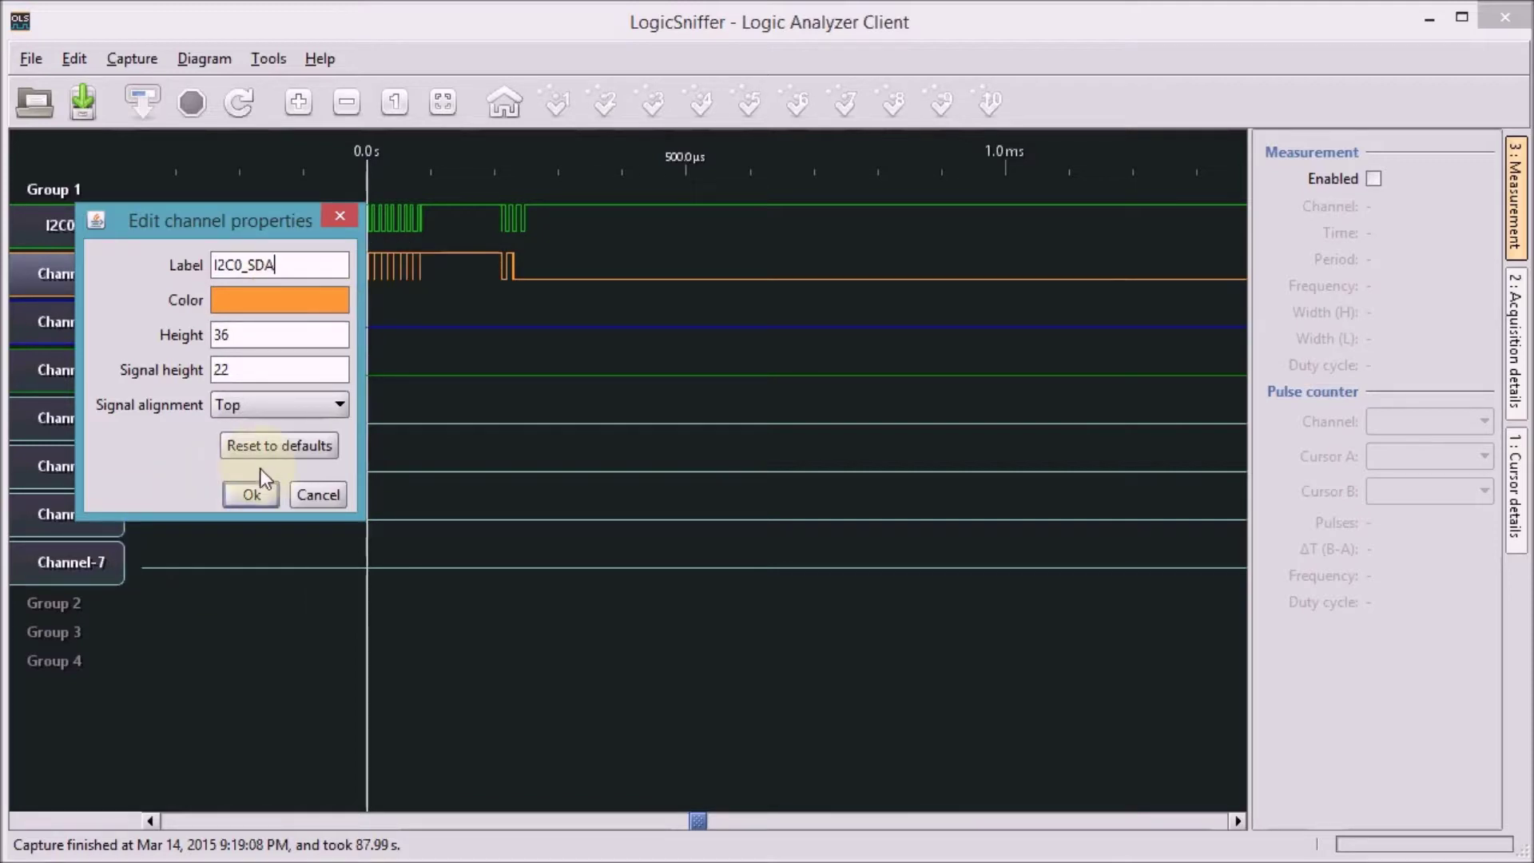
click(252, 494)
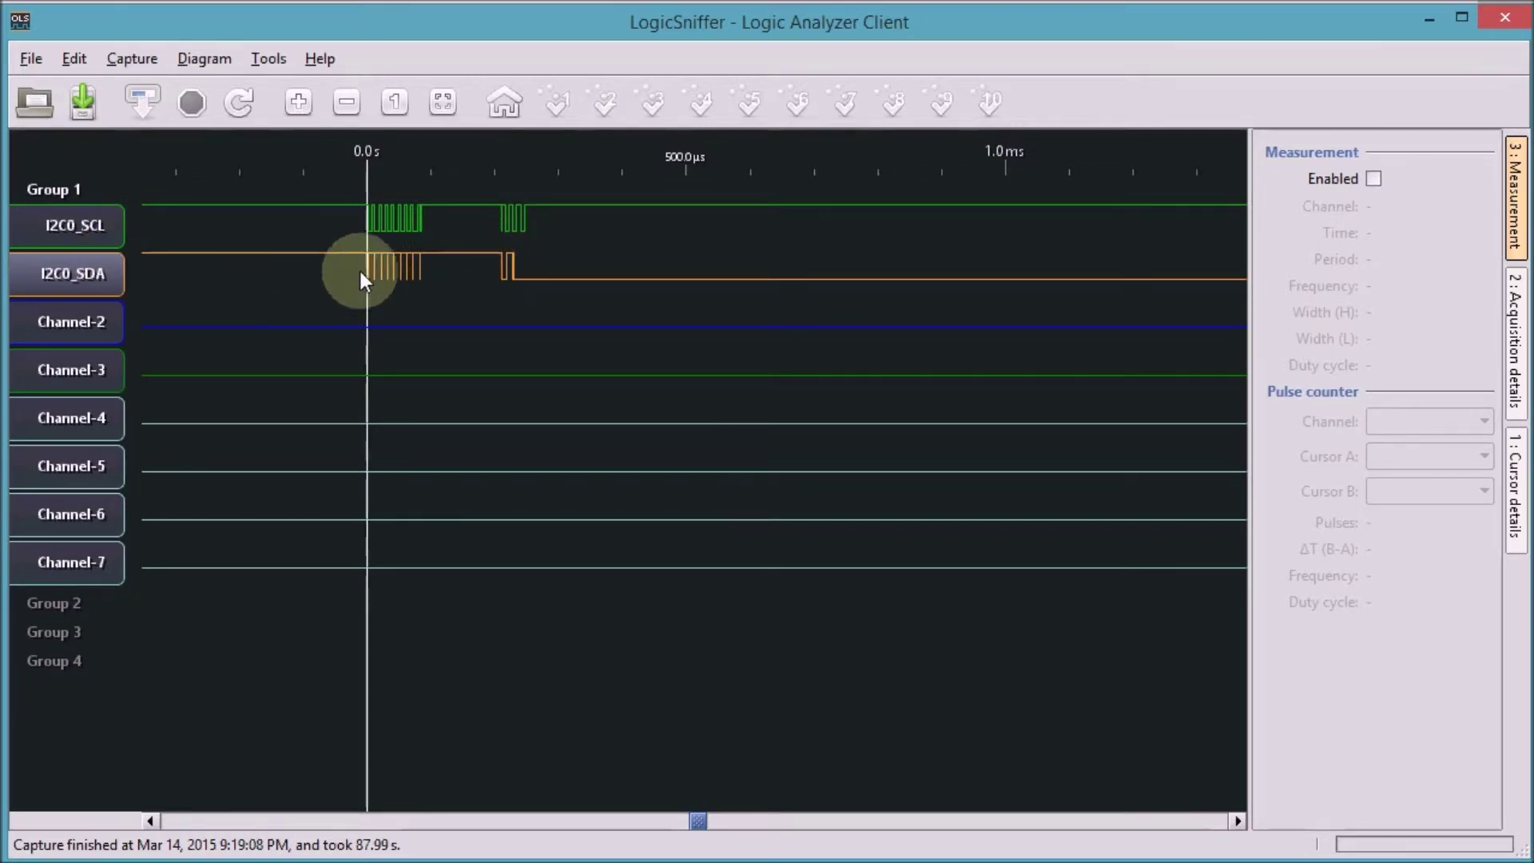
Raise the I2C0_SDA channel height to 70 in its channel properties.
double_click(93, 275)
double_click(257, 334)
text(70)
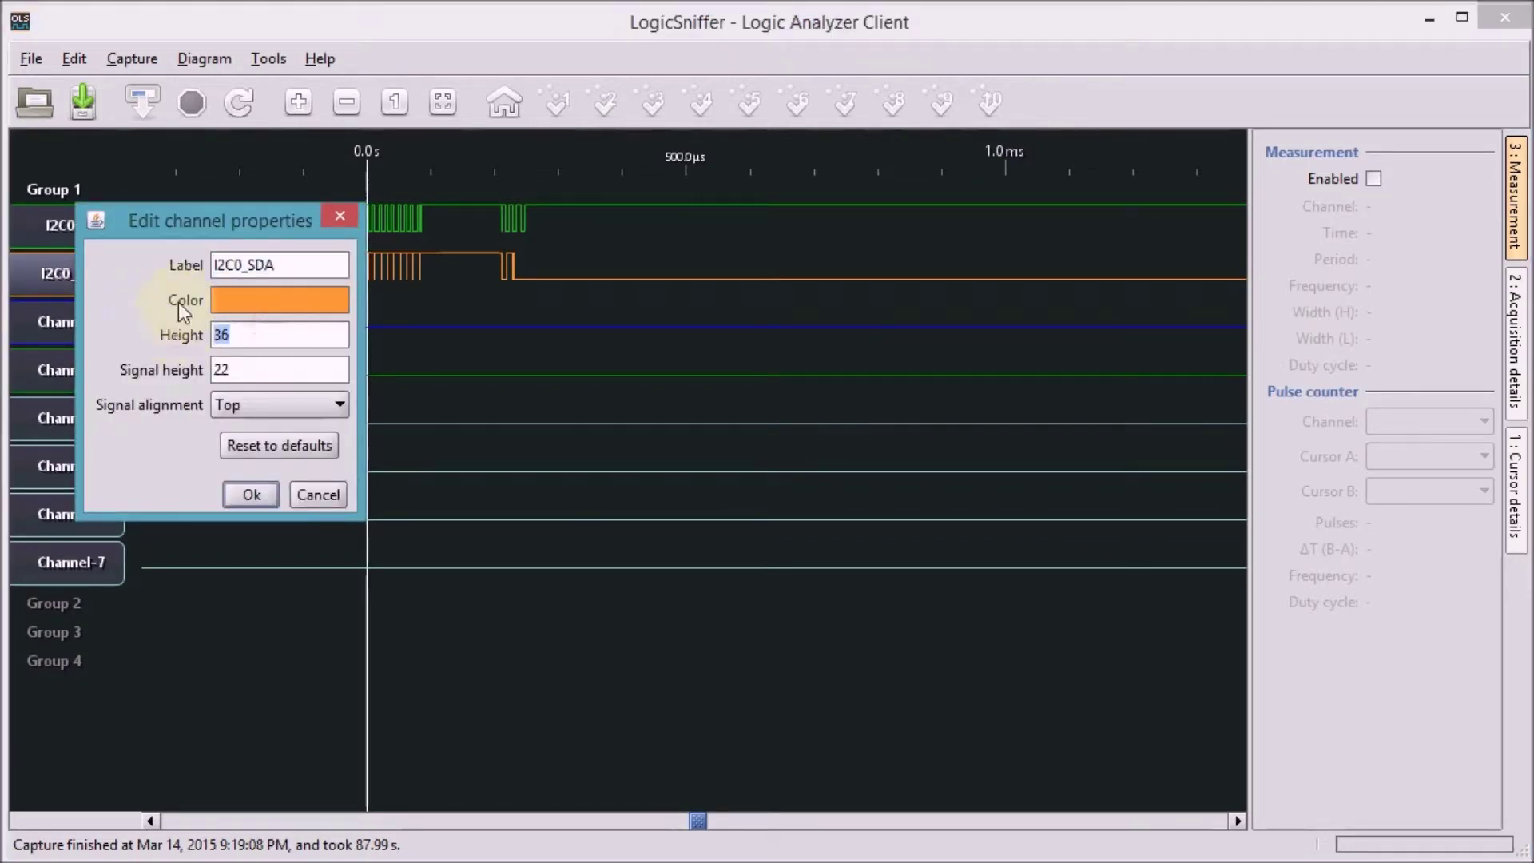
key(Return)
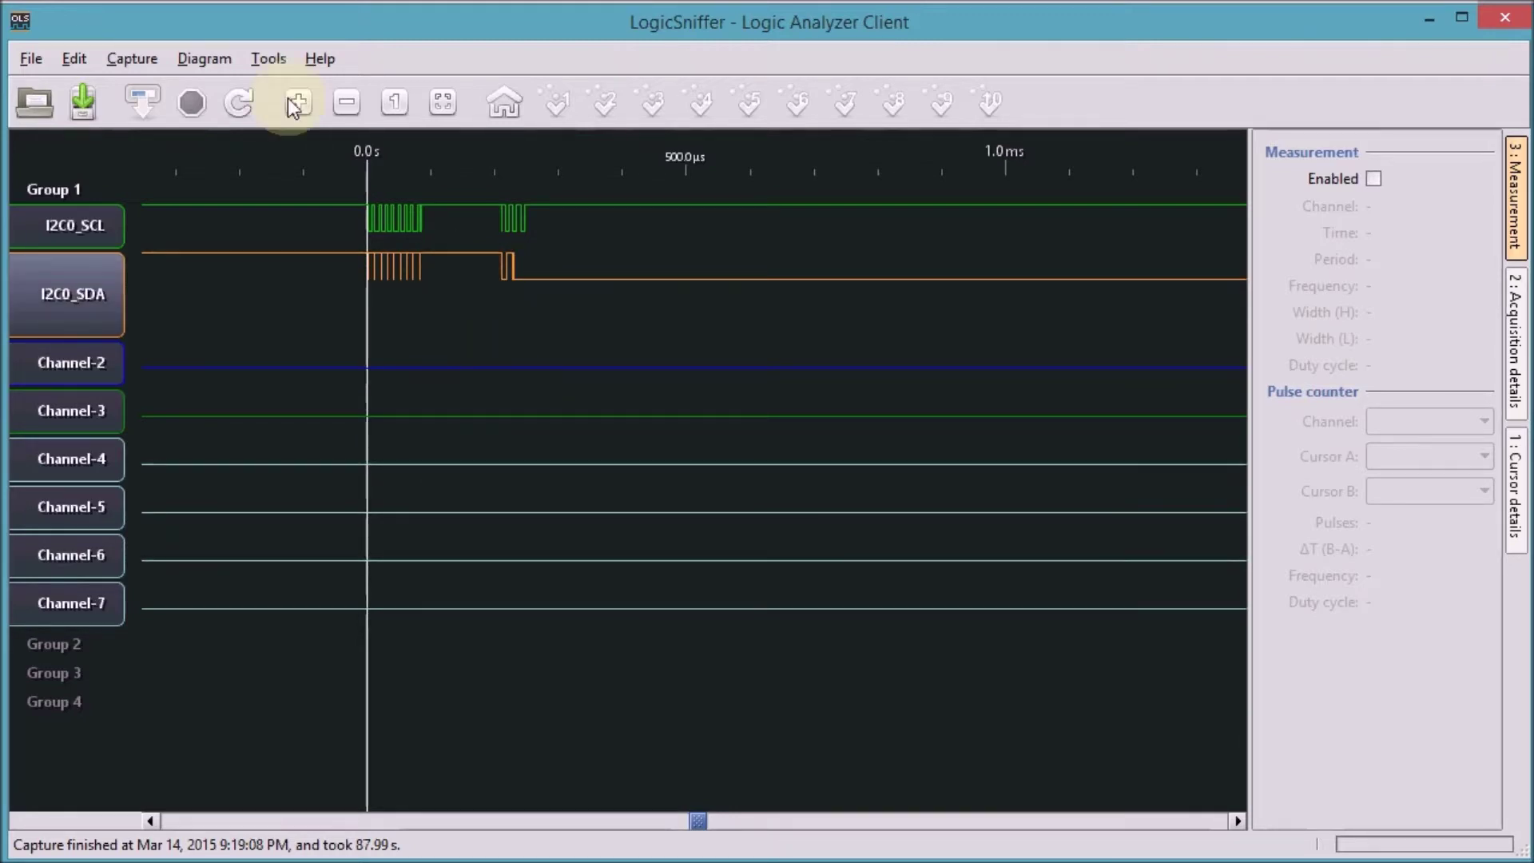
Run the I2C protocol analyser on the capture with automatic line detection and review the results.
click(269, 58)
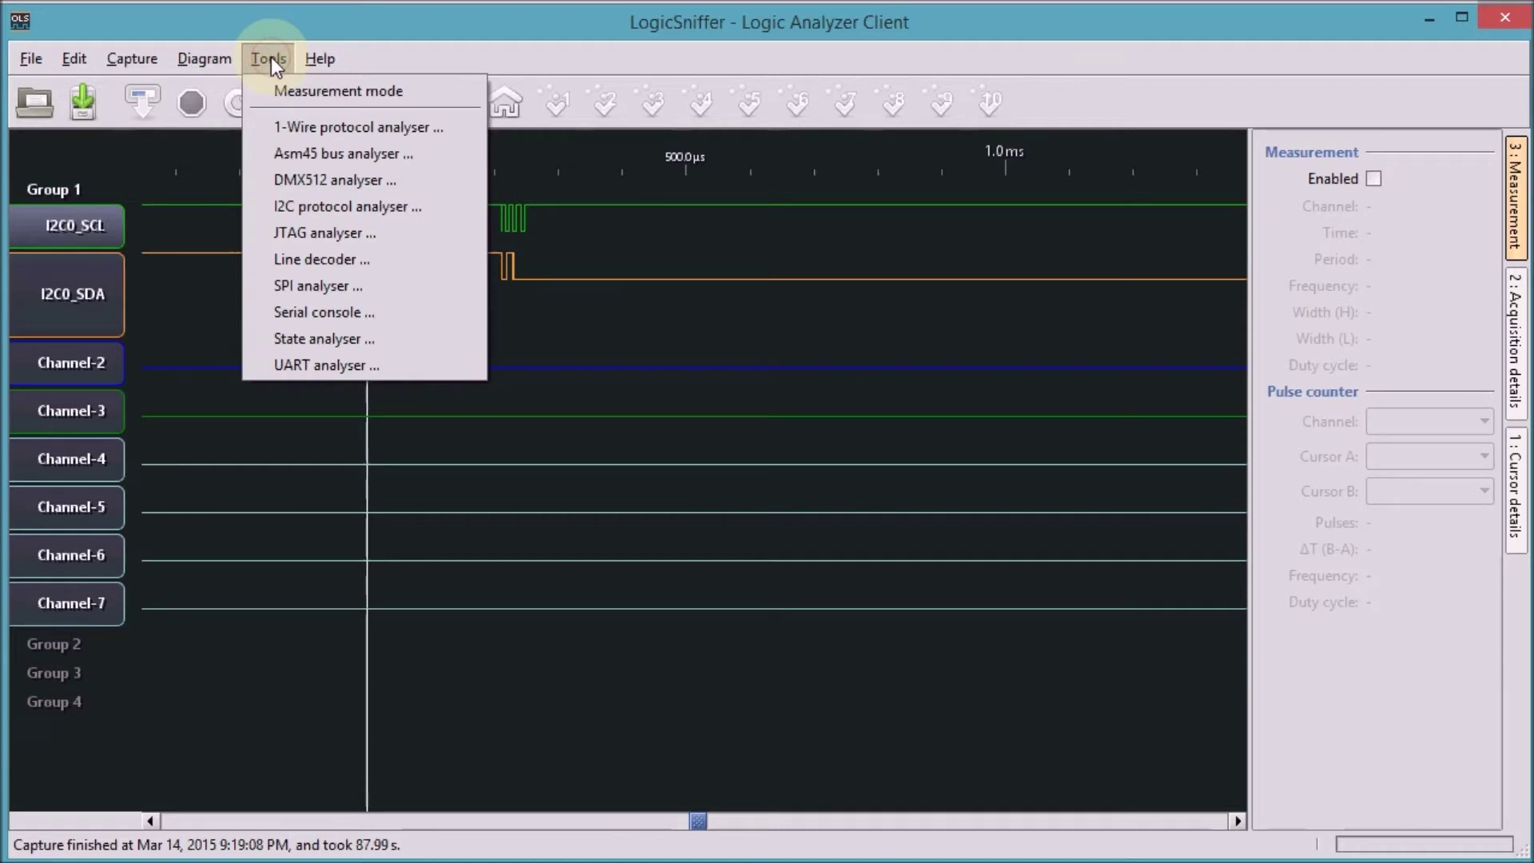
click(318, 206)
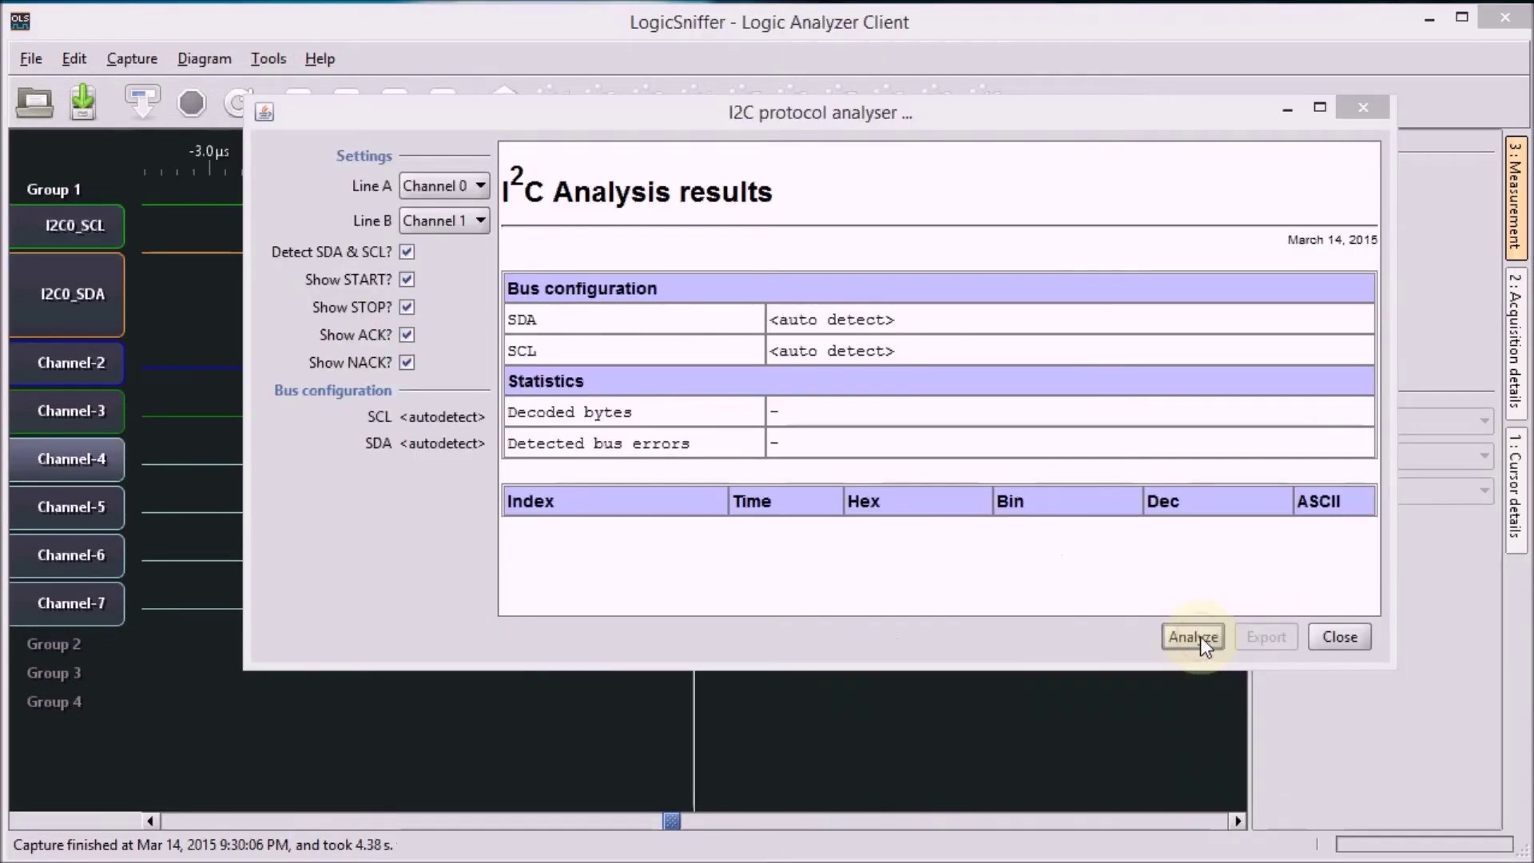
click(1194, 637)
scroll(1229, 423, up, 15)
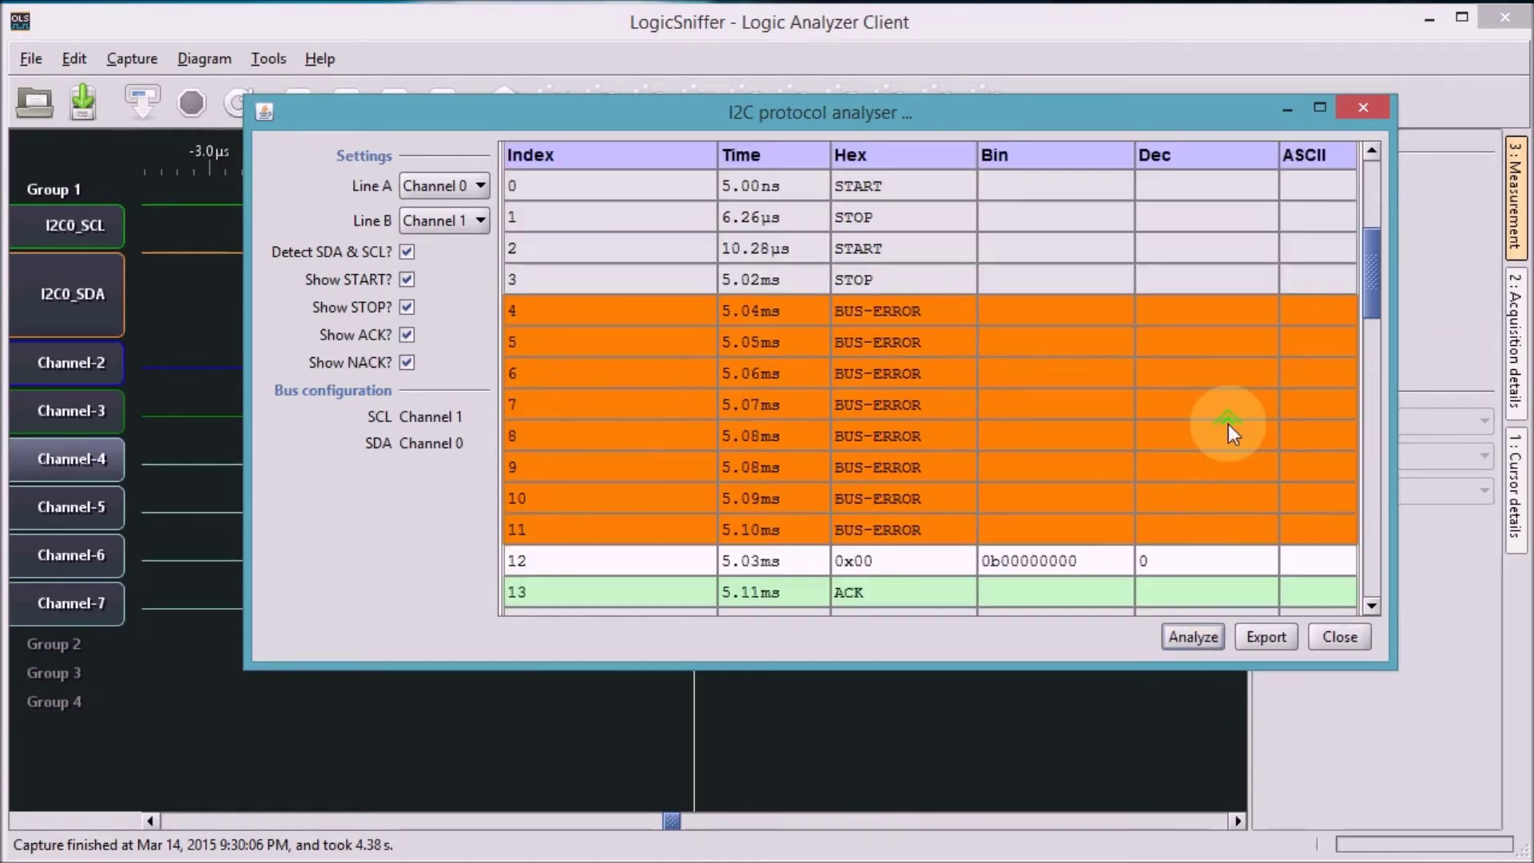
scroll(1229, 423, up, 3)
scroll(1229, 424, down, 10)
scroll(1210, 401, up, 10)
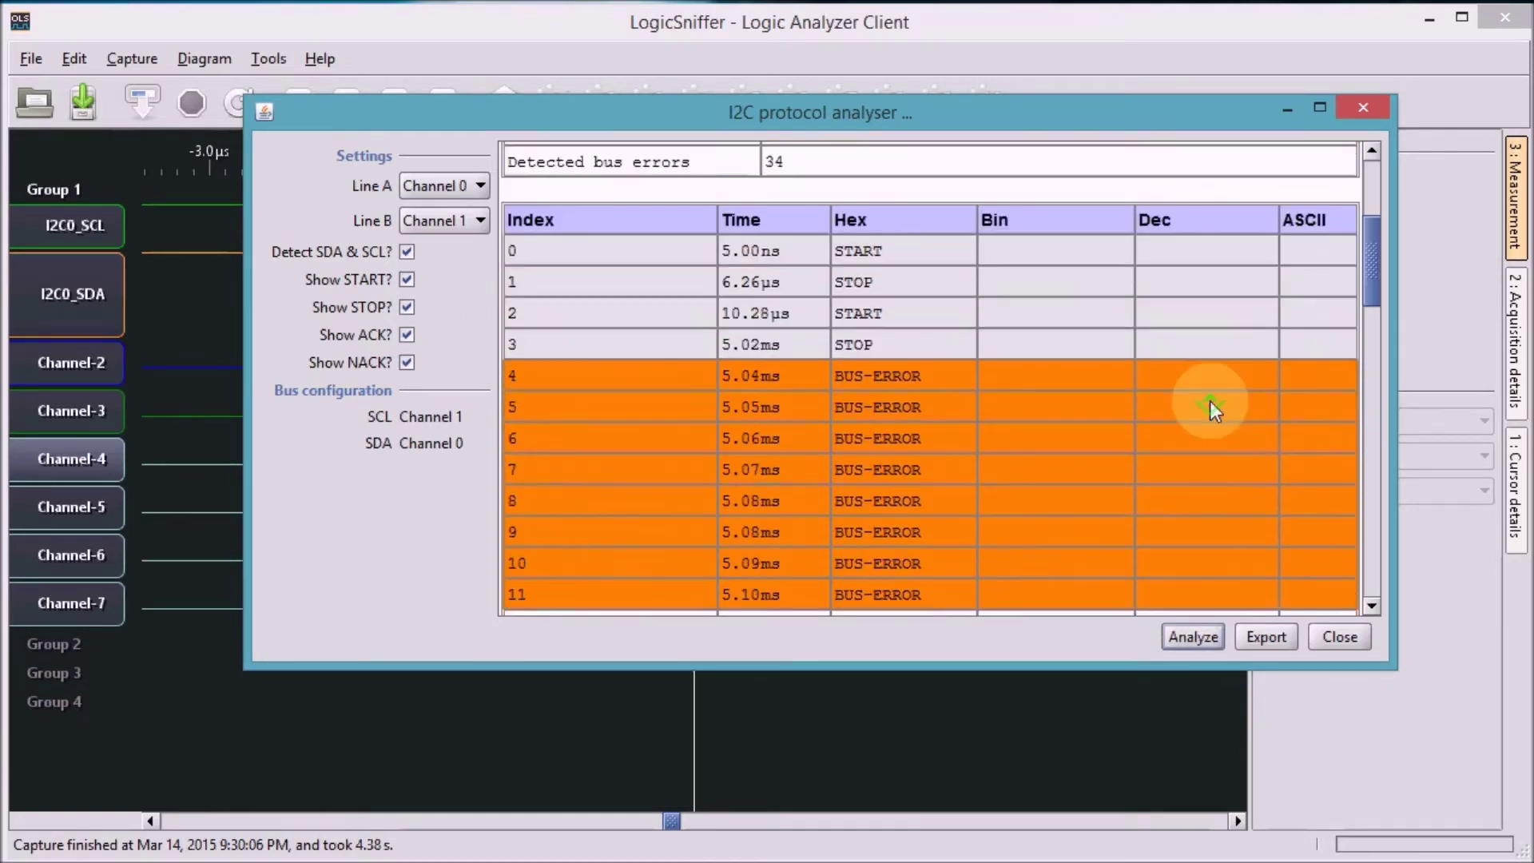
scroll(1210, 400, up, 3)
scroll(987, 416, down, 10)
scroll(966, 401, up, 10)
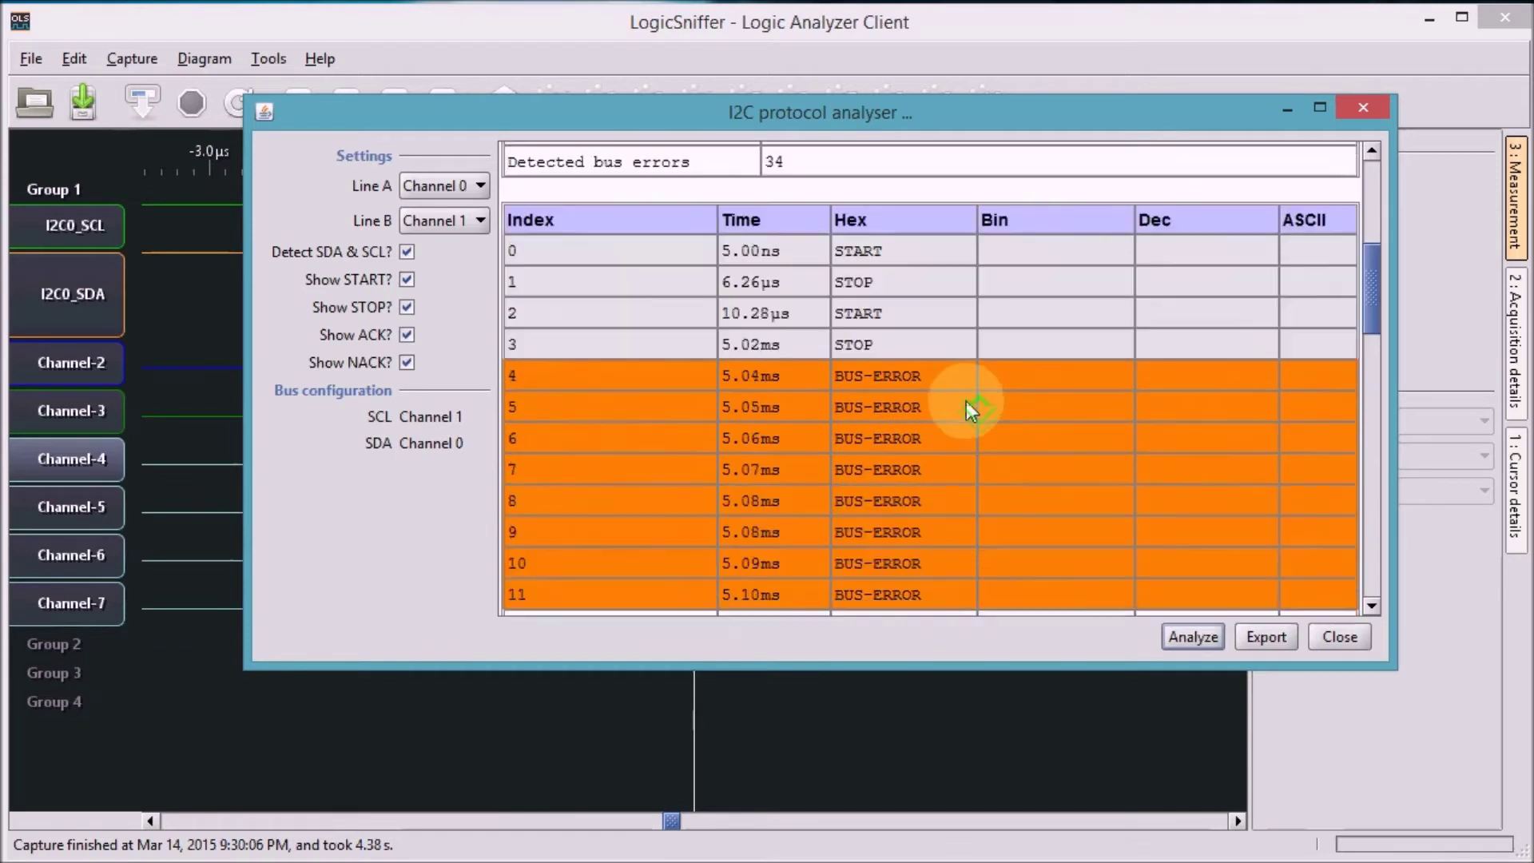
scroll(966, 401, up, 3)
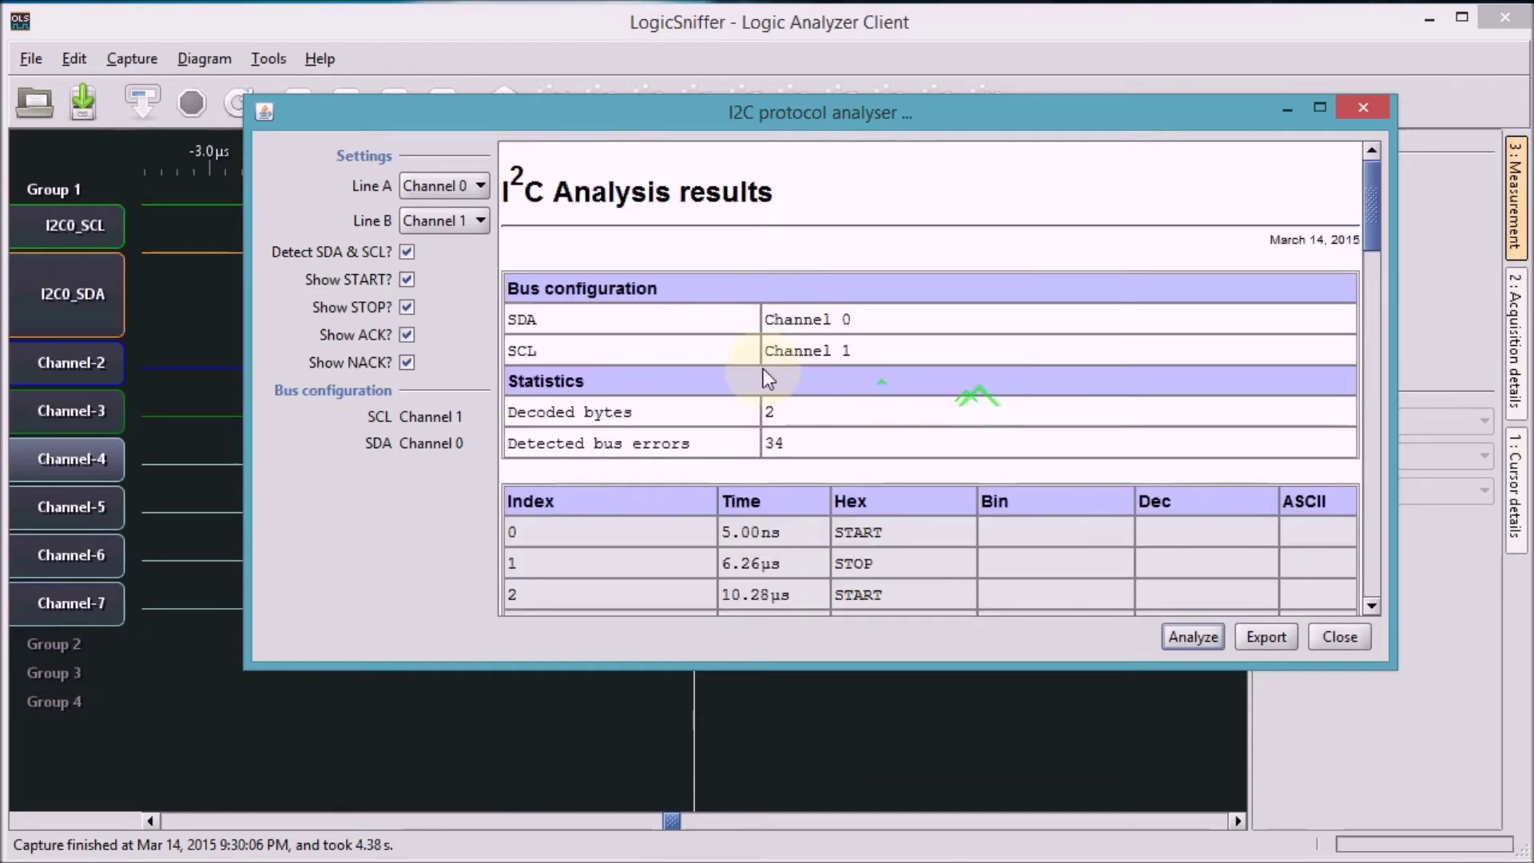
Turn off SDA/SCL auto-detection and re-decode with SCL on Channel 0 and SDA on Channel 1.
click(405, 250)
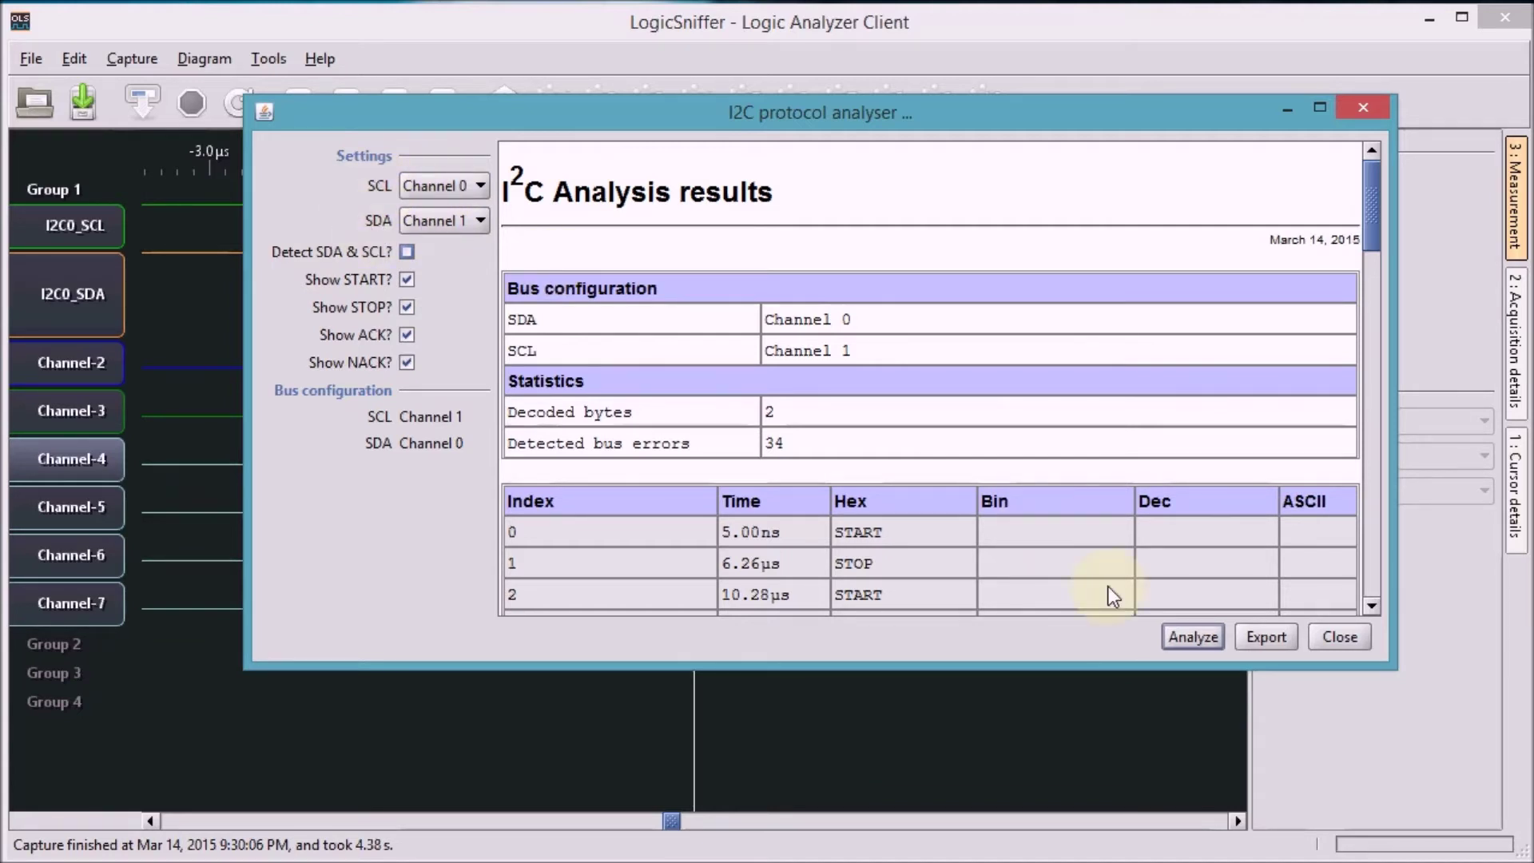
click(1191, 637)
scroll(1343, 356, up, 5)
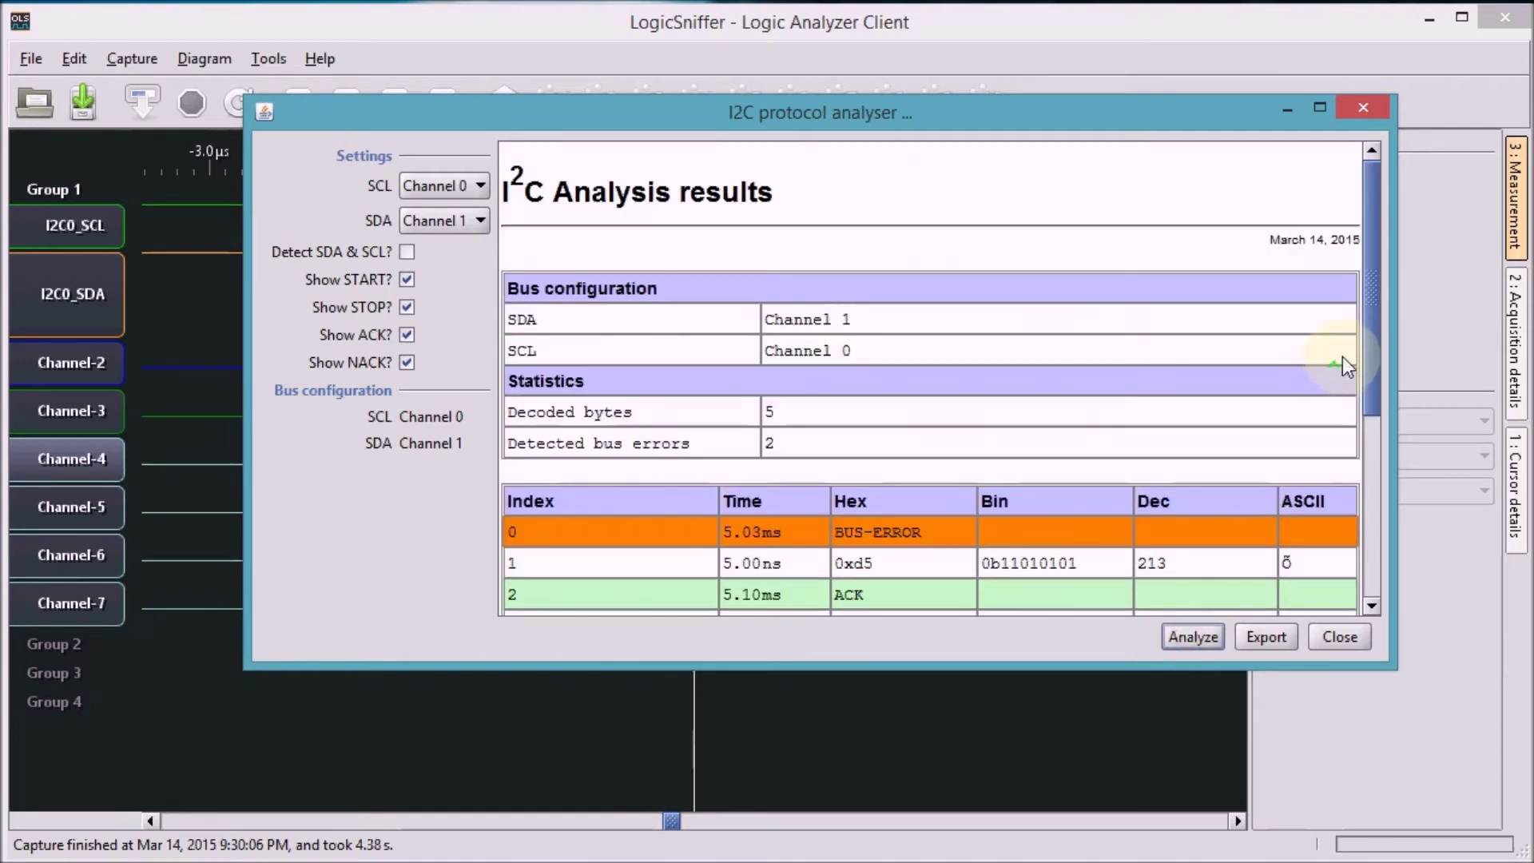
scroll(1336, 362, down, 7)
scroll(1351, 343, up, 7)
scroll(1369, 319, down, 1)
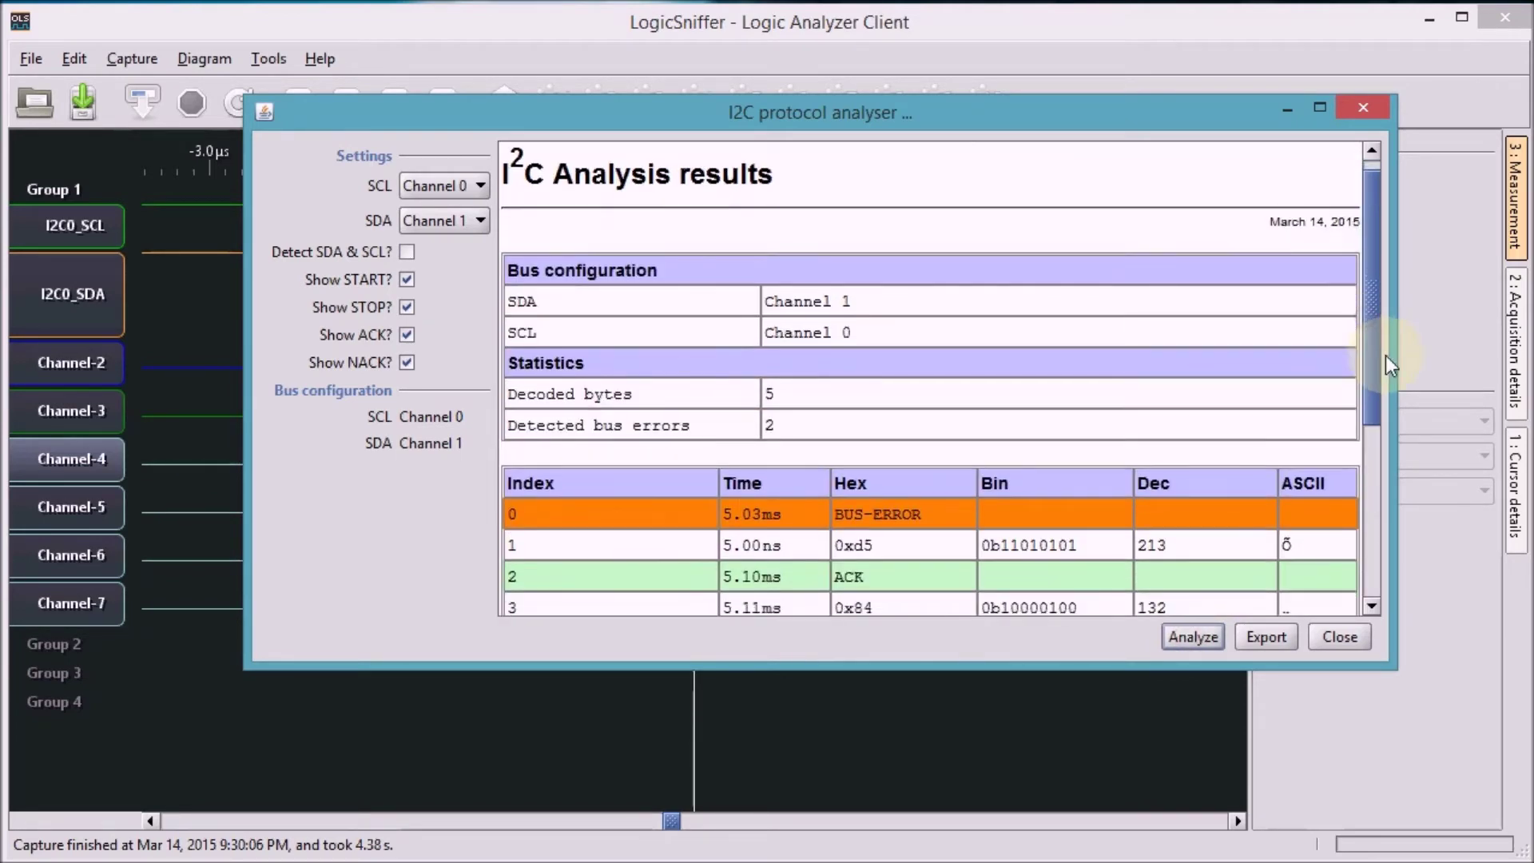
scroll(1421, 486, down, 5)
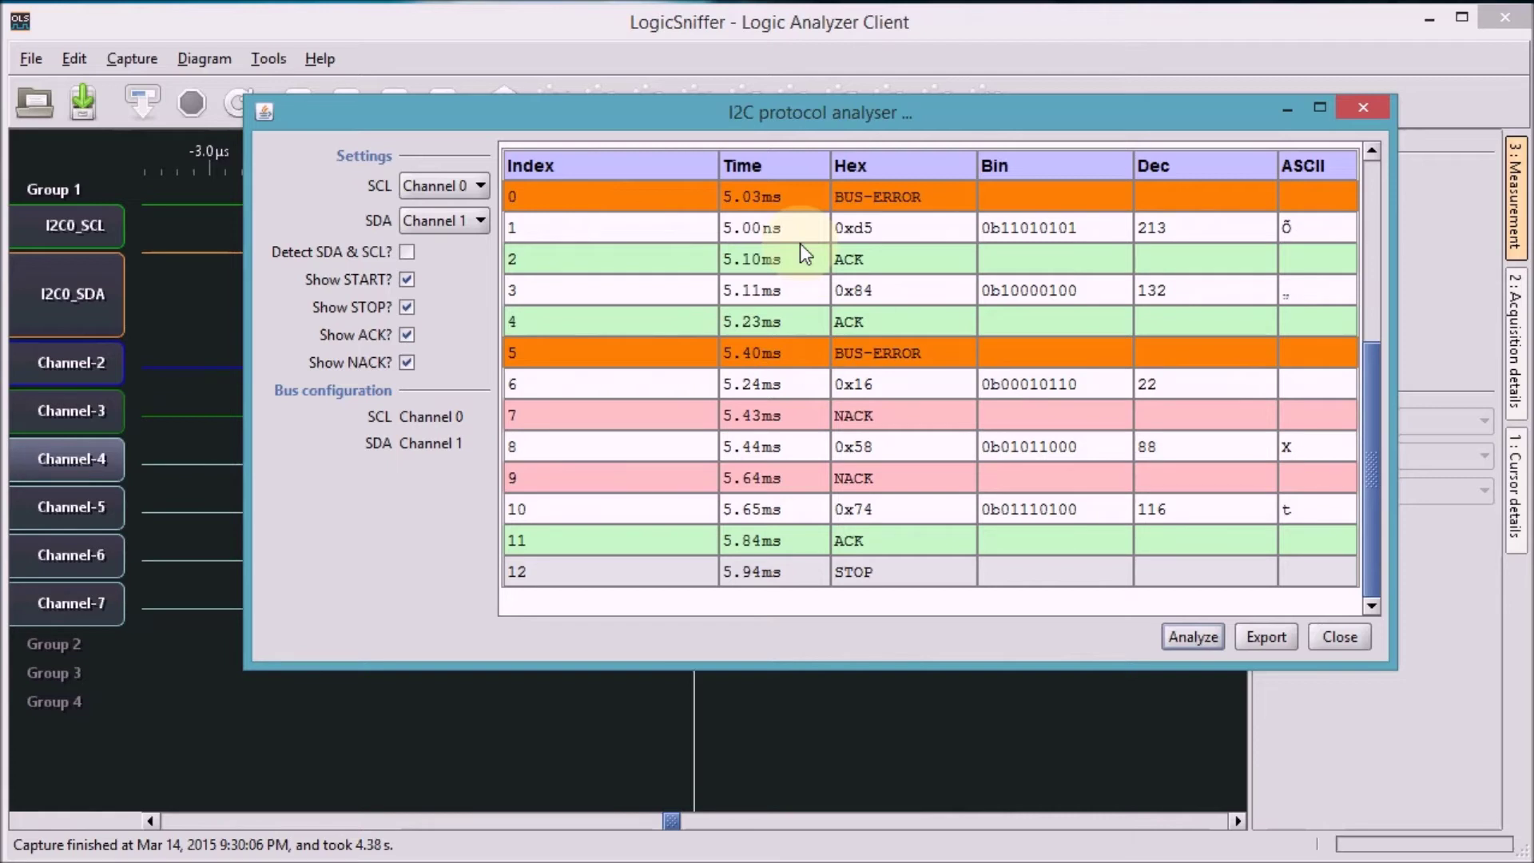
Close the analyser and zoom into the 5.0–5.2 ms burst showing 0xD5, 0x84, 0x16 write labels.
click(1327, 638)
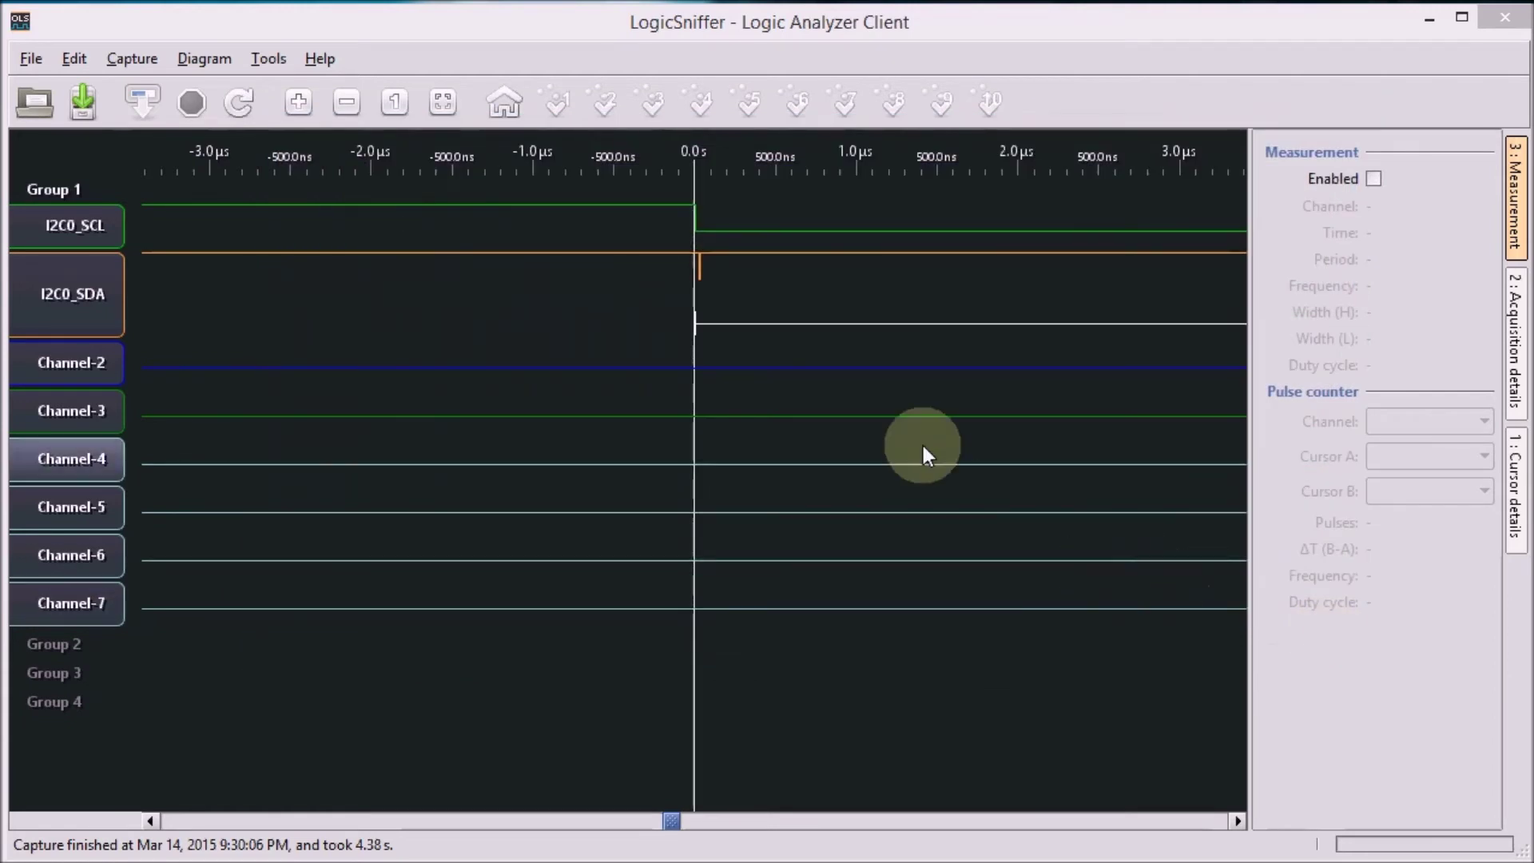
scroll(735, 295, down, 10)
scroll(723, 285, up, 2)
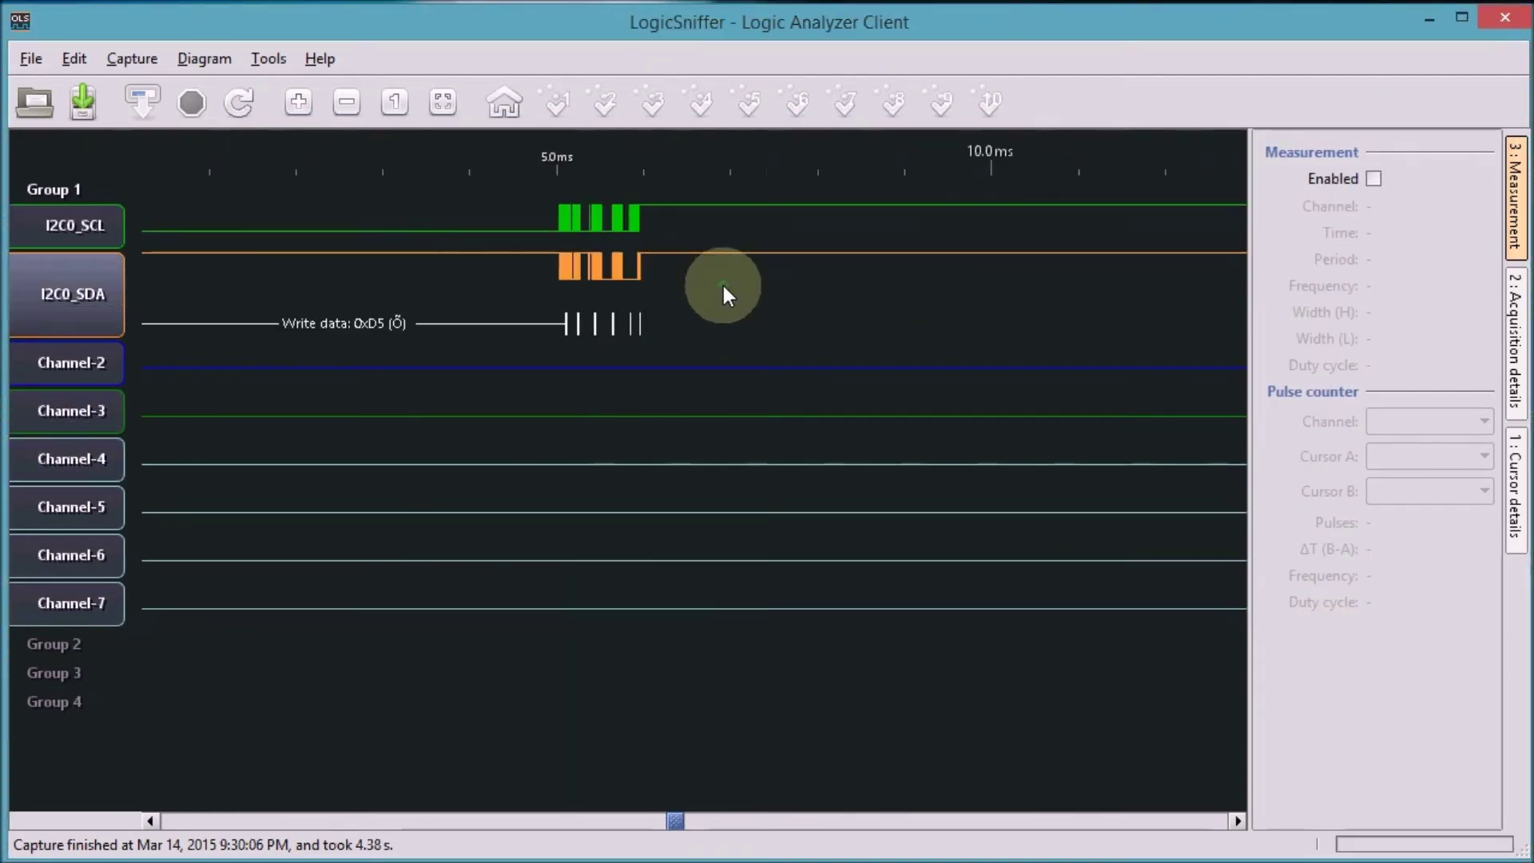
scroll(559, 280, up, 3)
scroll(543, 298, up, 3)
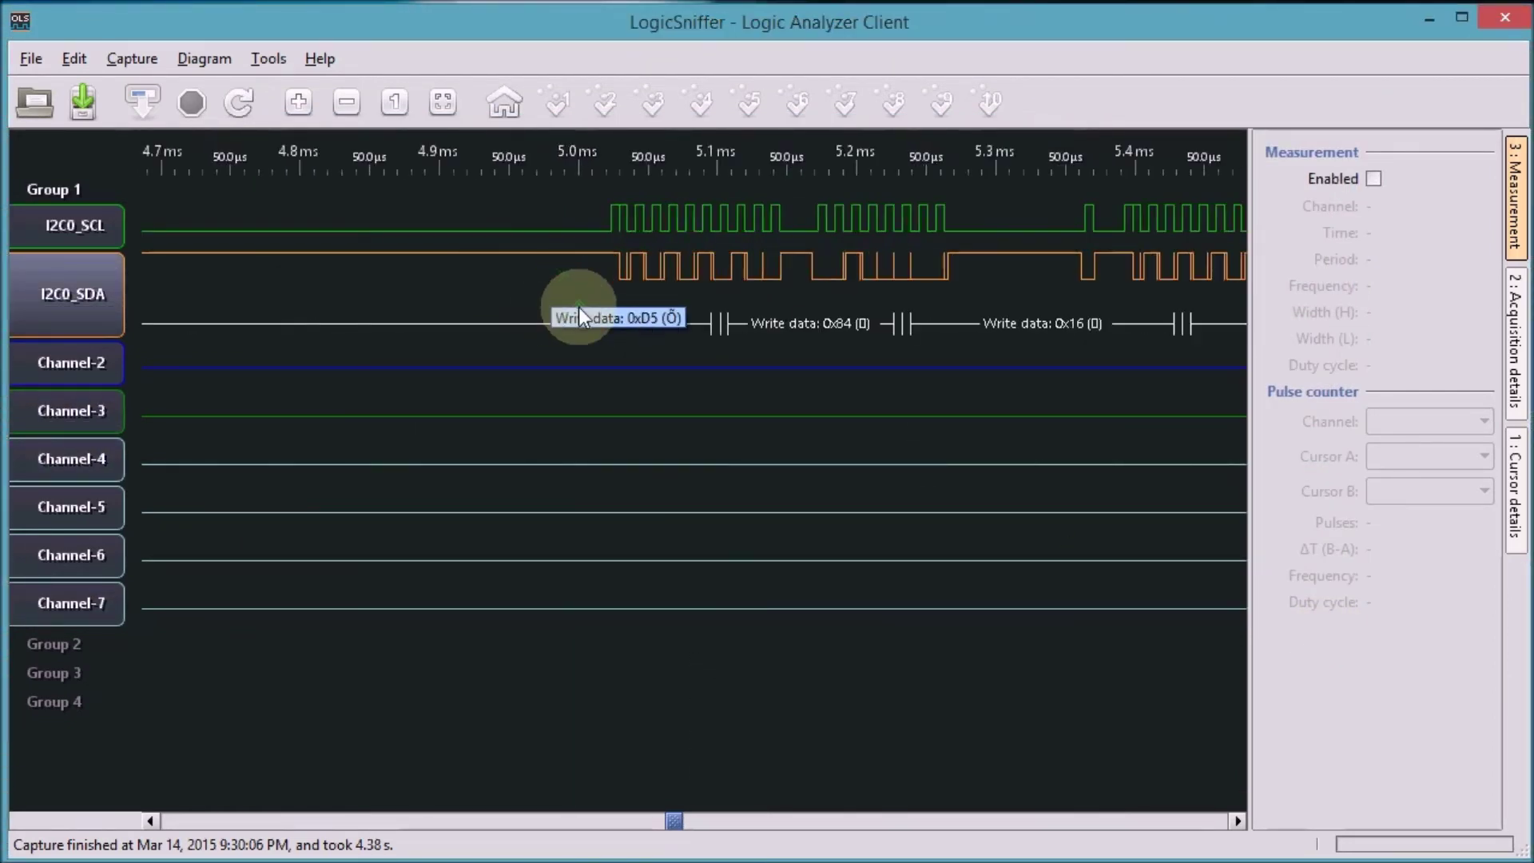
scroll(855, 295, right, 3)
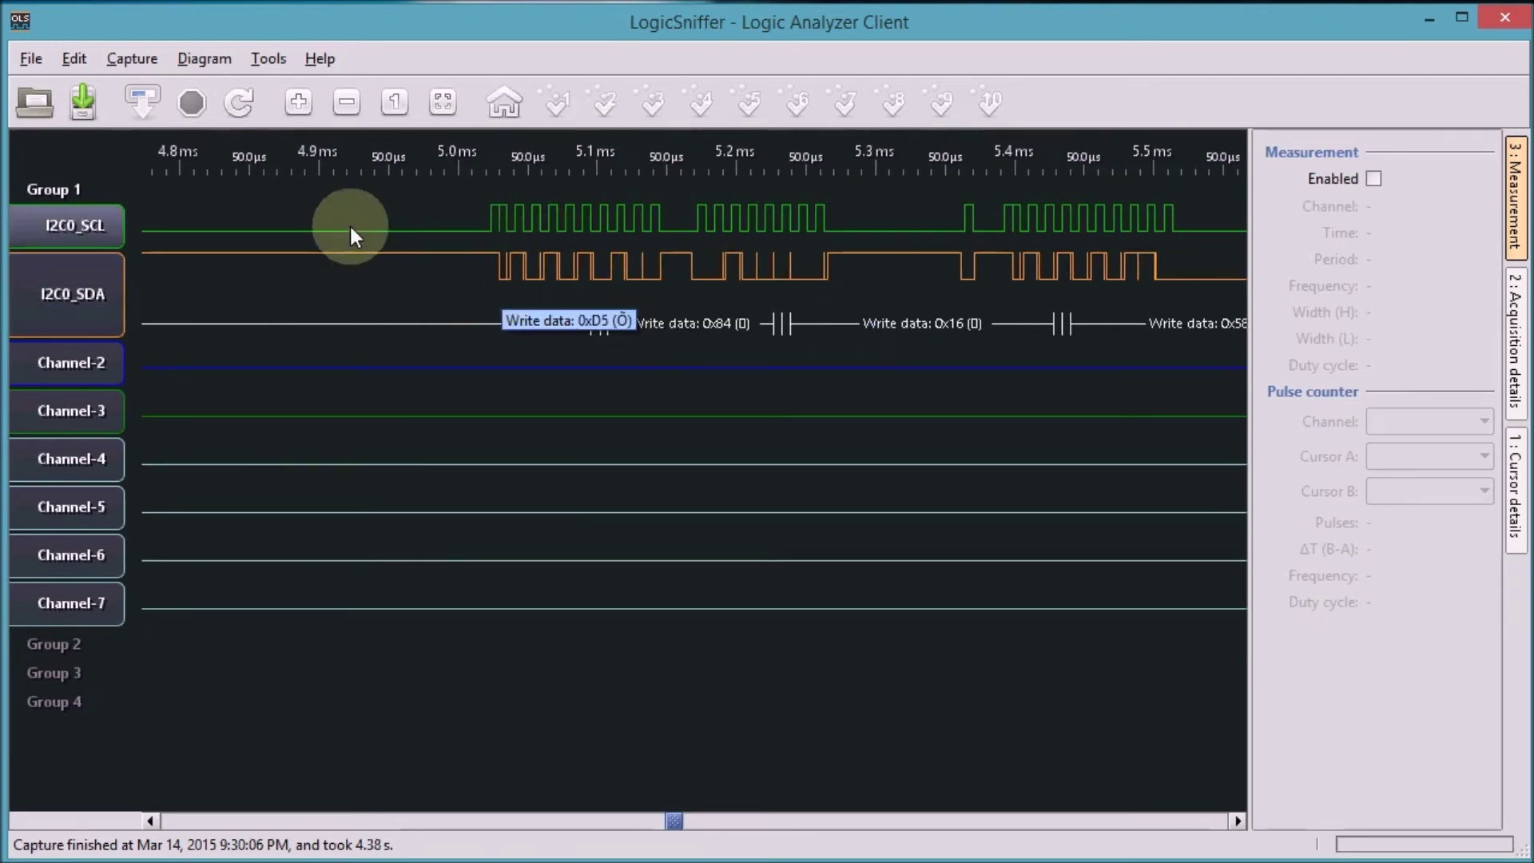
scroll(499, 217, up, 2)
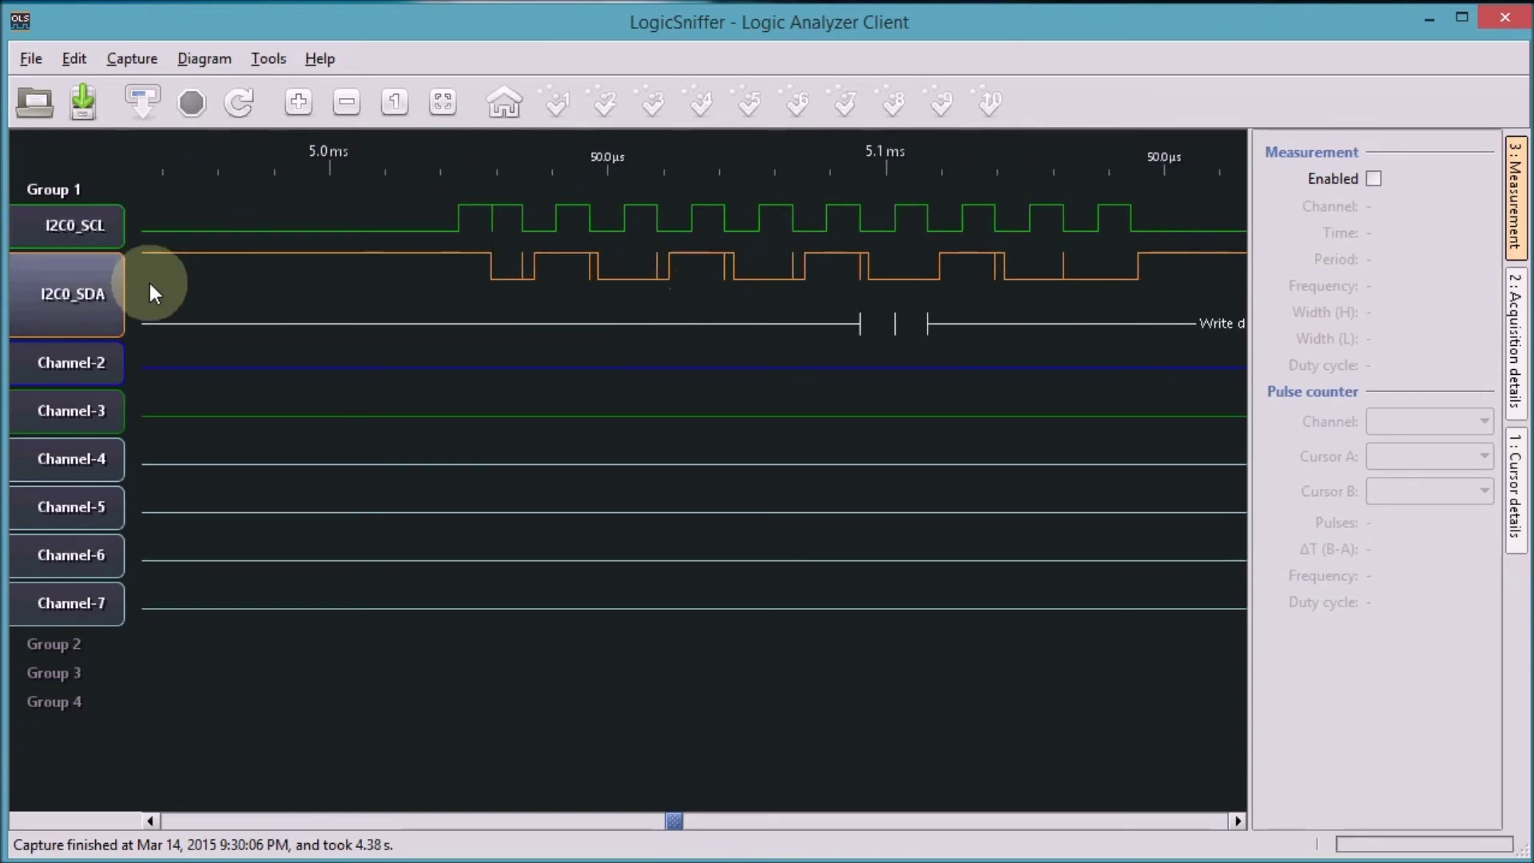
scroll(1003, 331, right, 5)
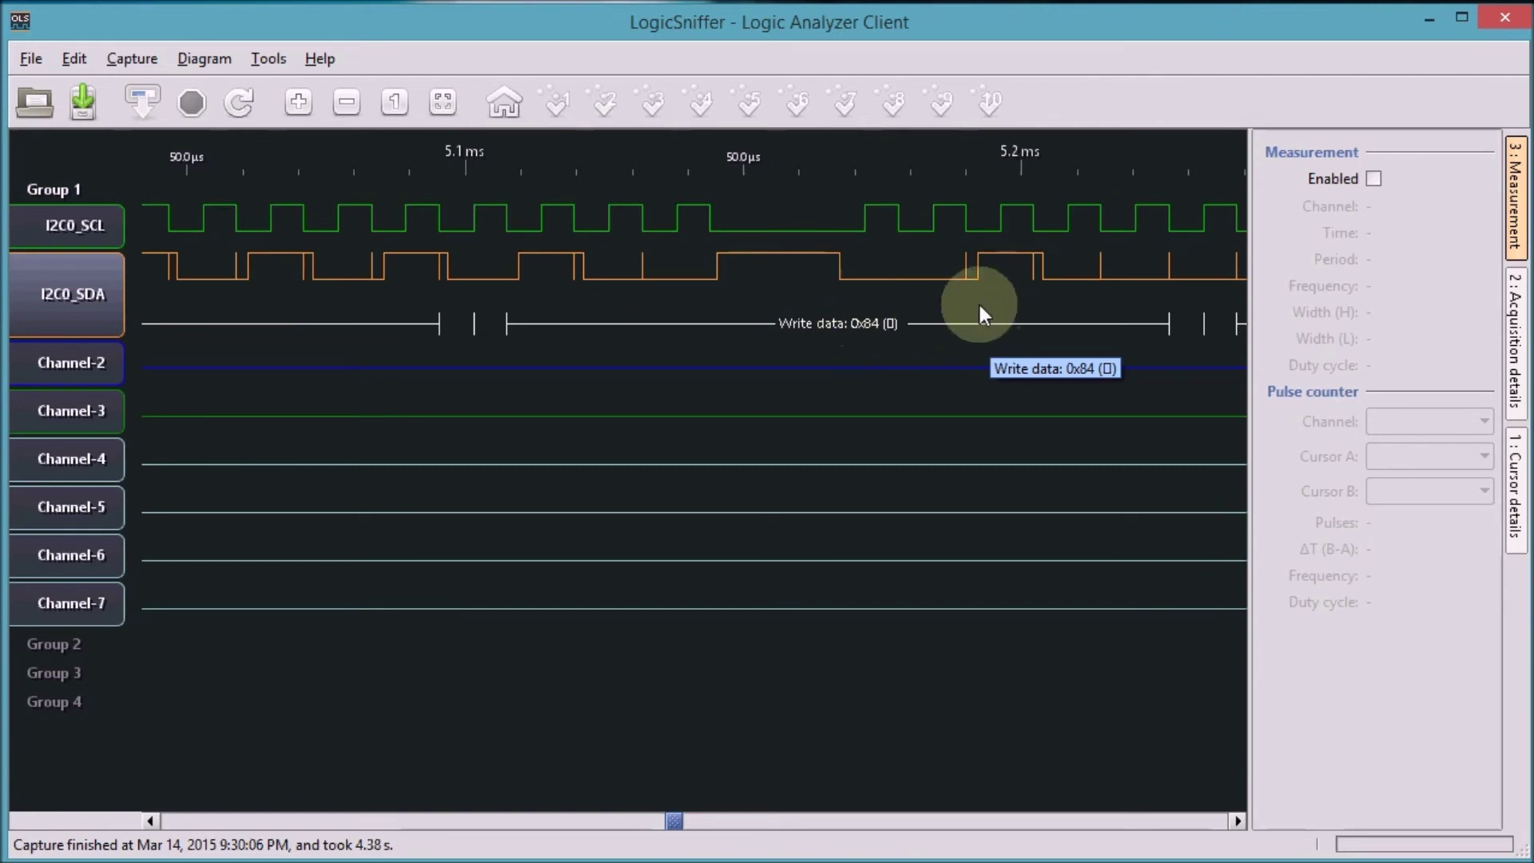
Enable measurement and read the I2C0_SCL clock: 82.440 kHz, 12.13 µs period, 48.6 % duty.
click(1373, 179)
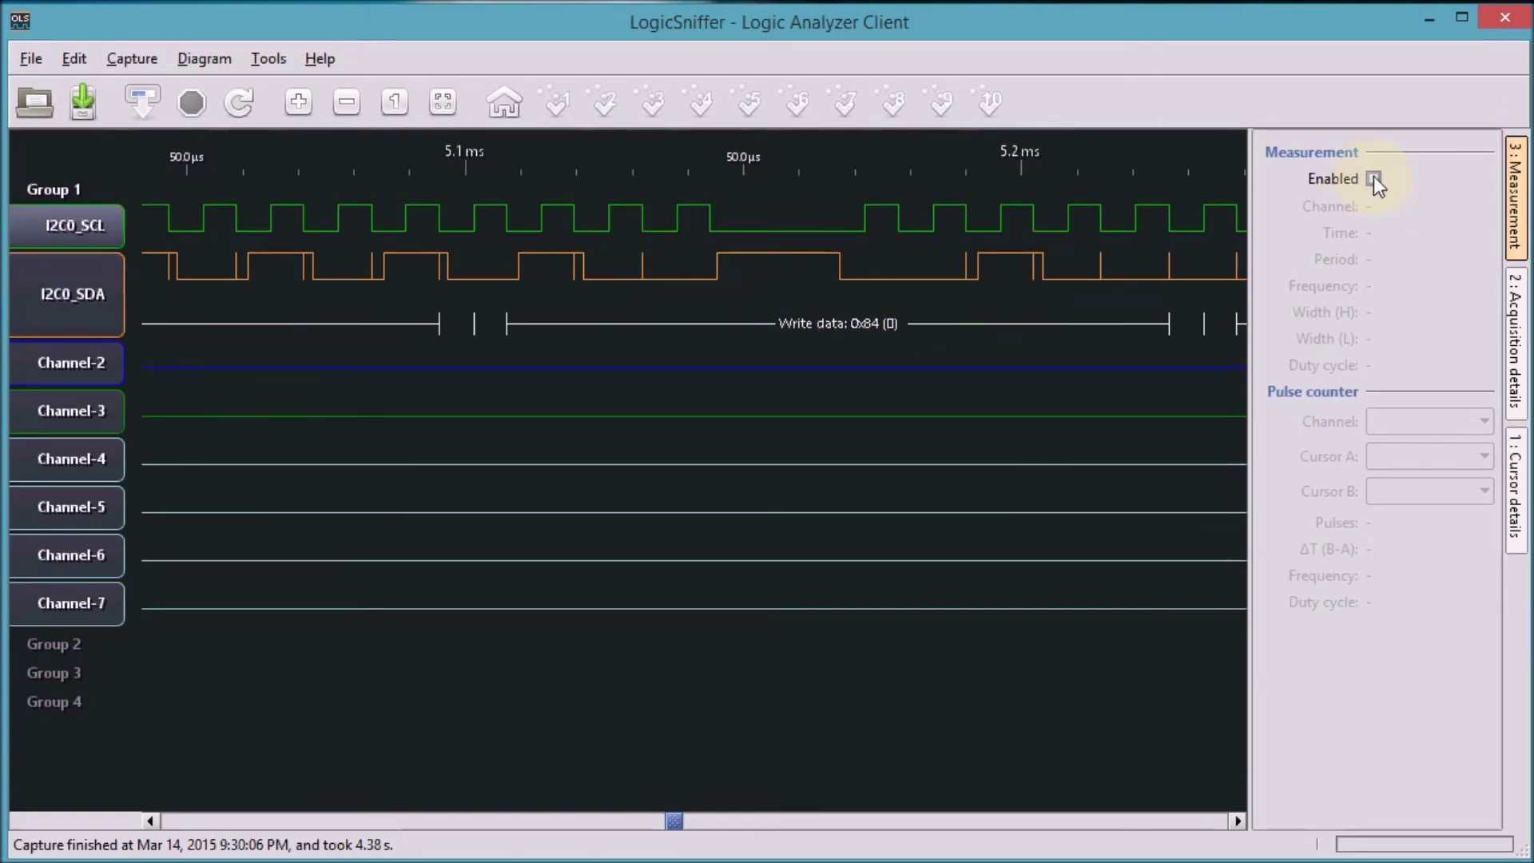
mouse_move(997, 215)
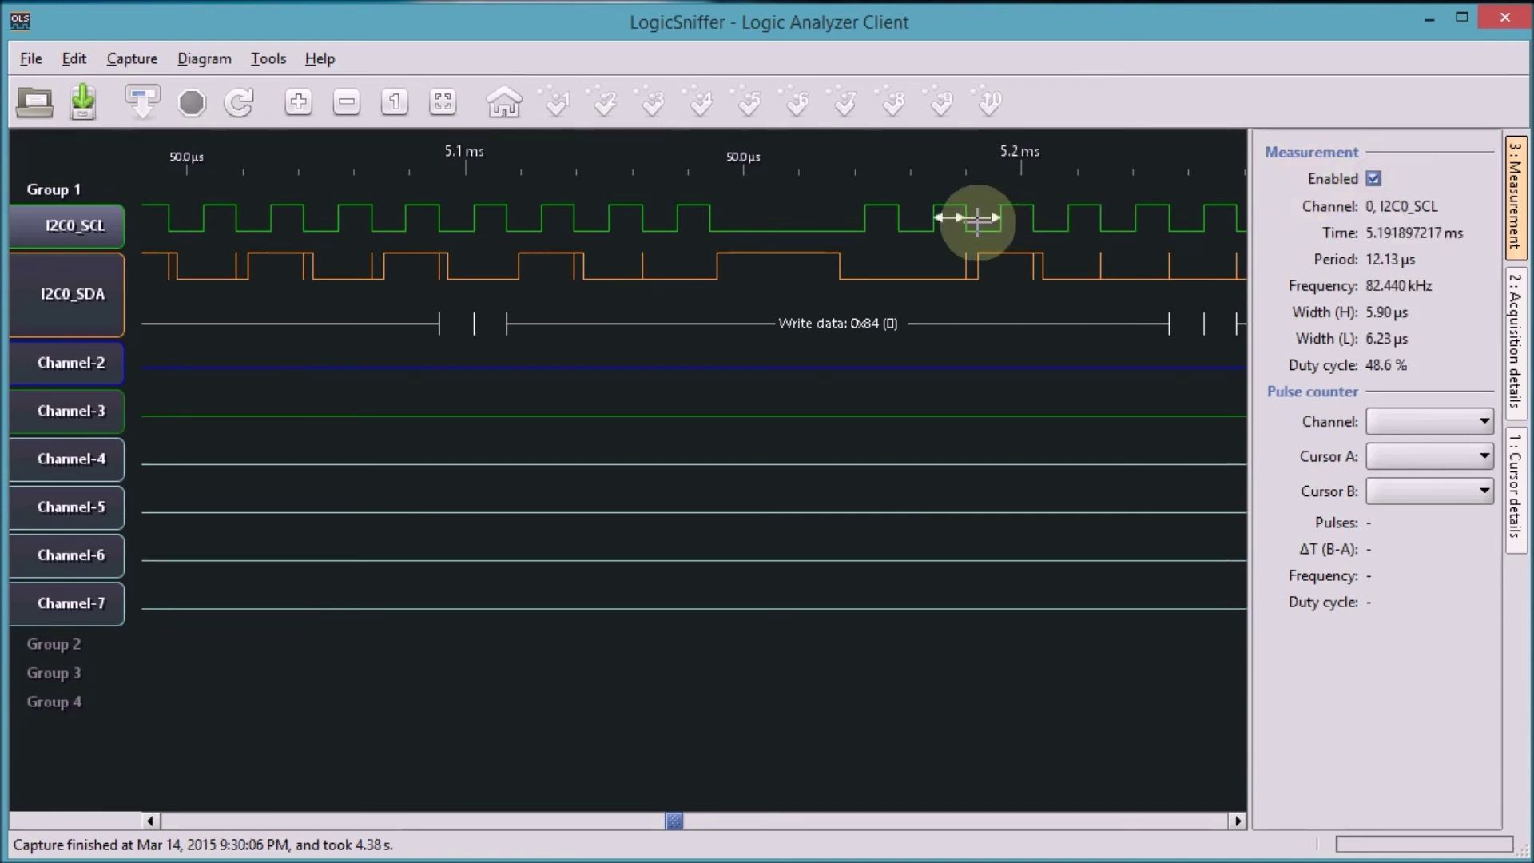